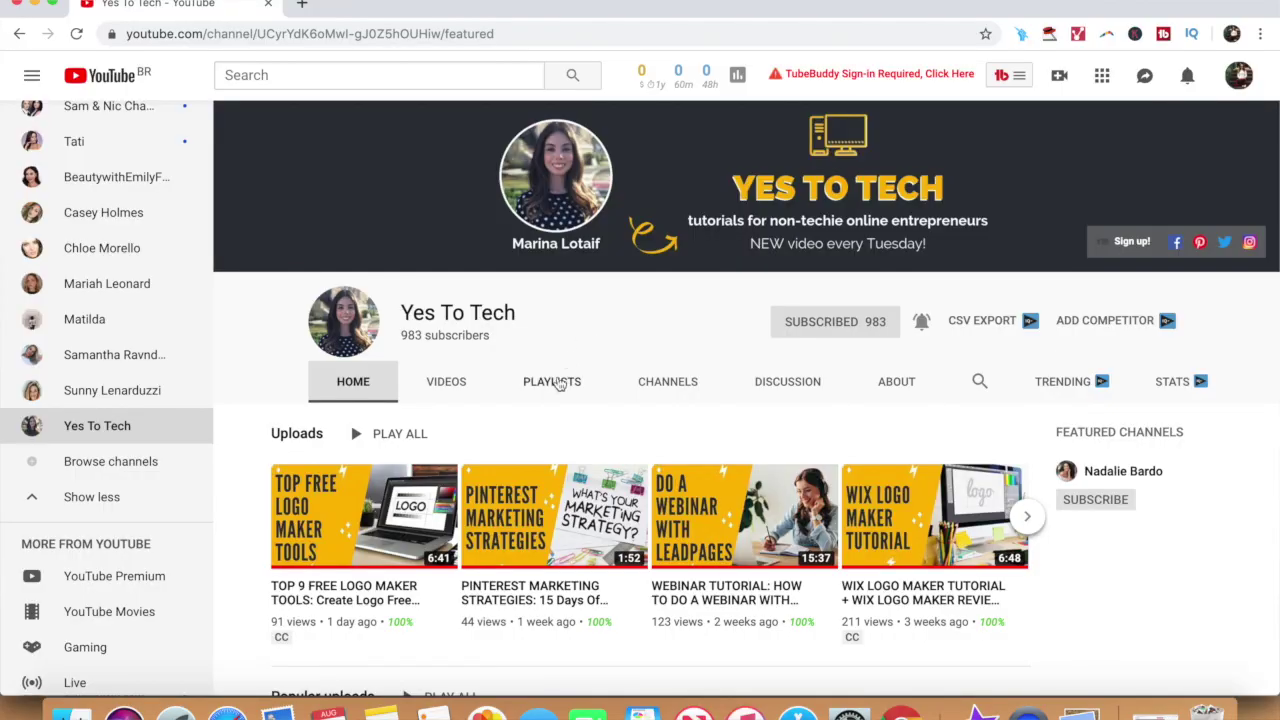
{"action": "left_click", "coordinate": [558, 385]}
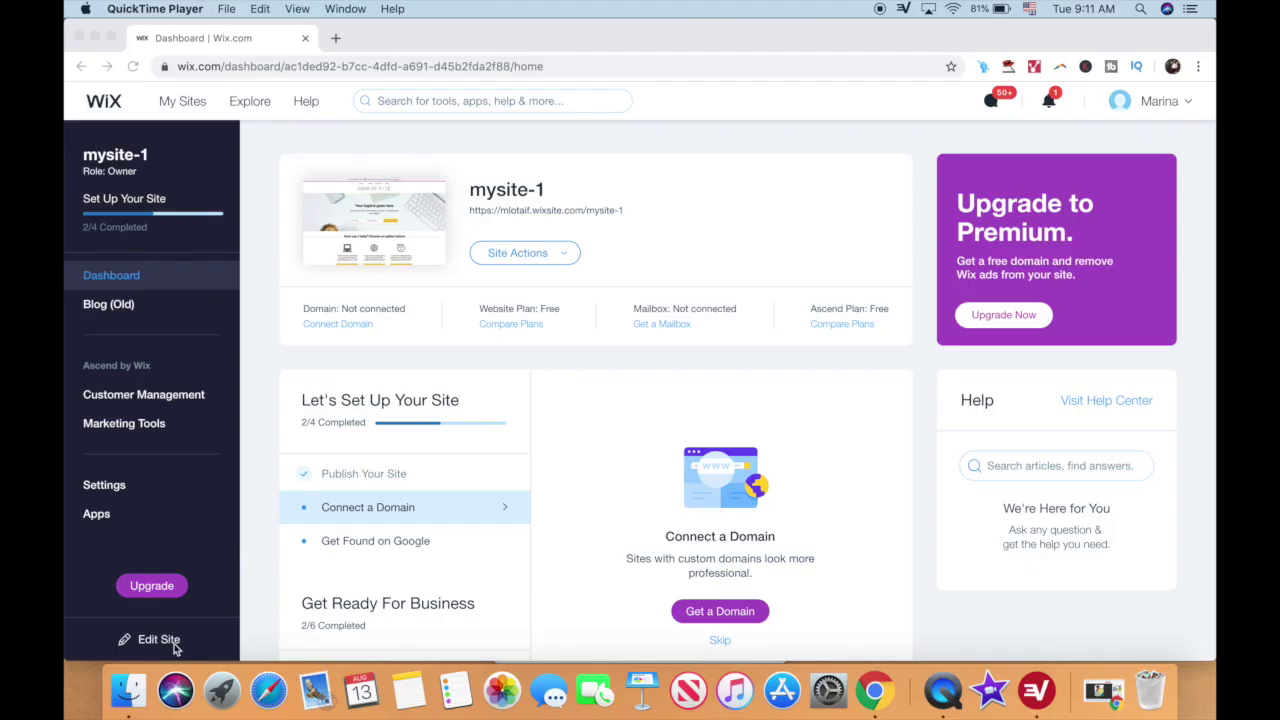
Step: Open mysite-1 for editing and add the Subscribe (Black & White) lightbox to the site
{"action": "left_click", "coordinate": [165, 643]}
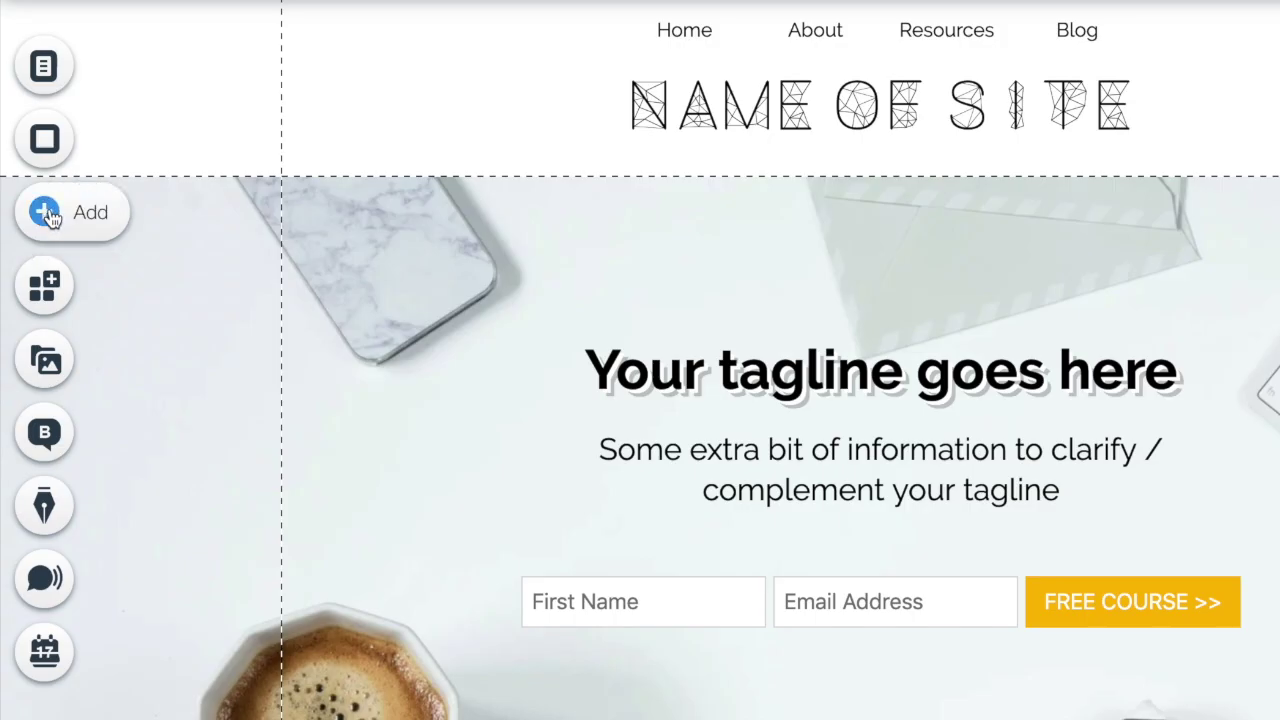
{"action": "left_click", "coordinate": [42, 211]}
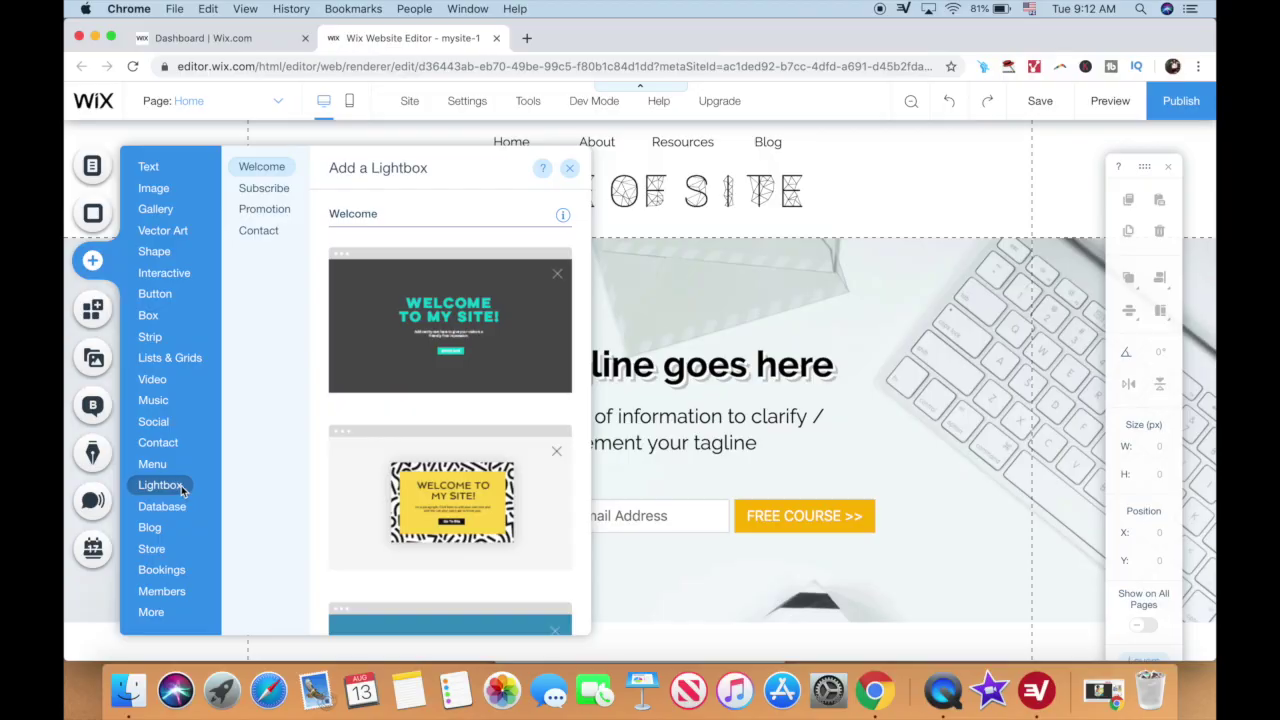
{"action": "left_click", "coordinate": [270, 190]}
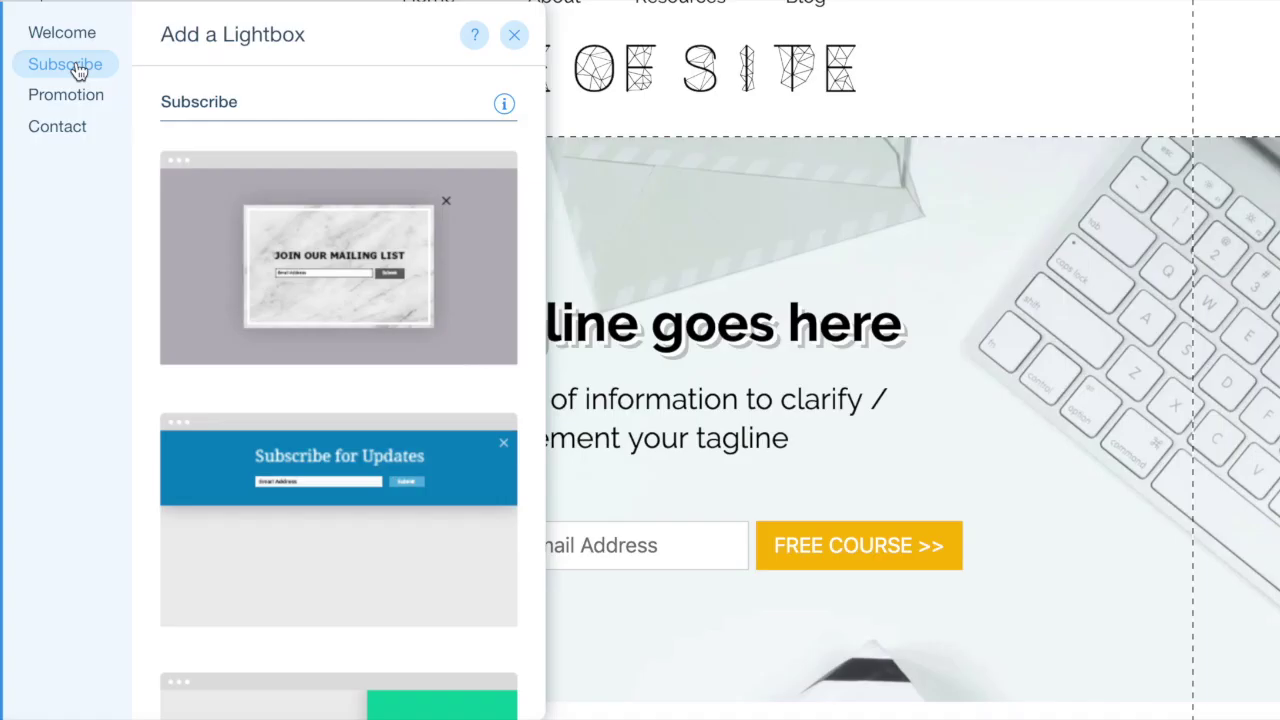
{"action": "scroll", "coordinate": [335, 145], "scroll_direction": "down", "scroll_amount": 10}
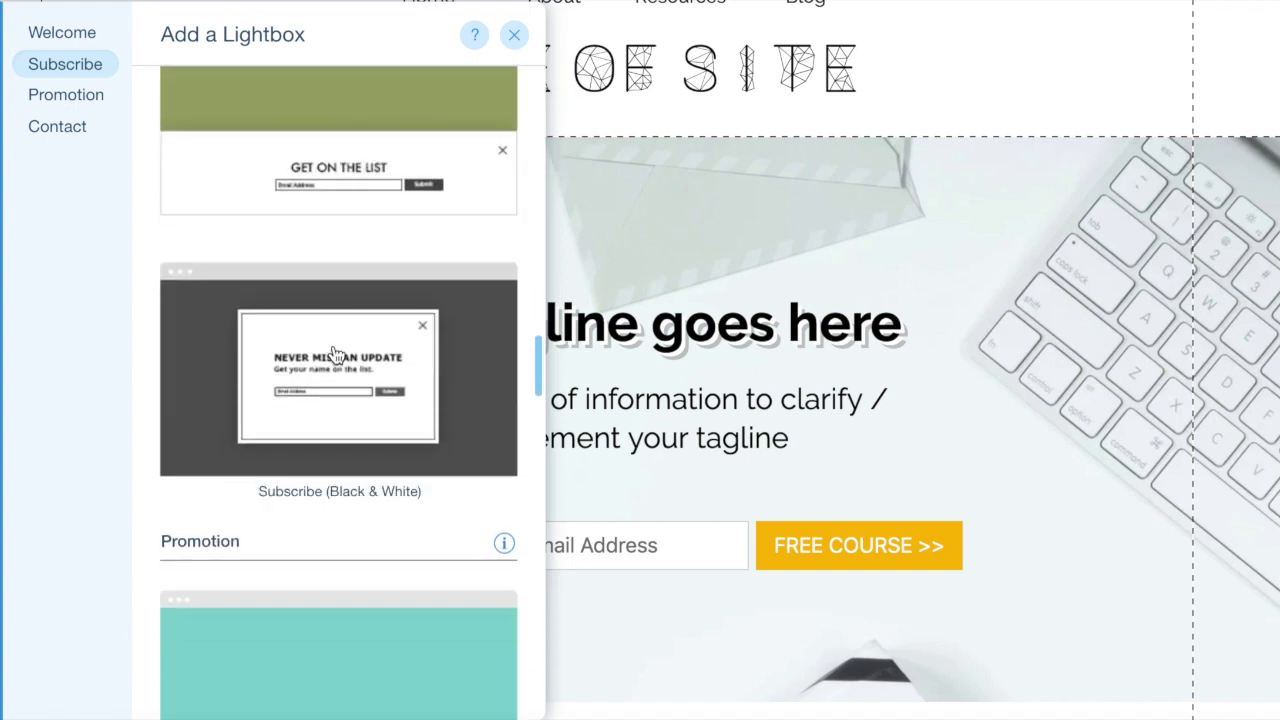
{"action": "left_click", "coordinate": [335, 355]}
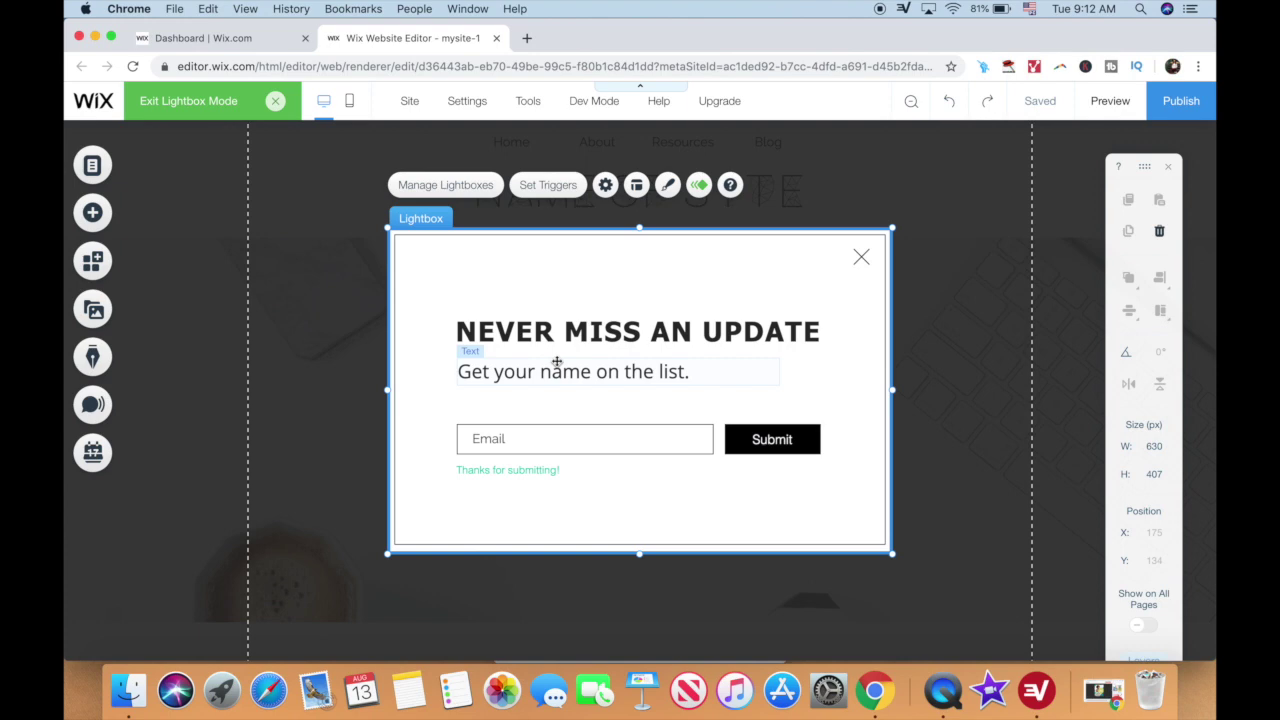
Step: Examine the lightbox's texts and its subscribers form's options for managing and adding fields, layout, design and animation
{"action": "left_click", "coordinate": [590, 330]}
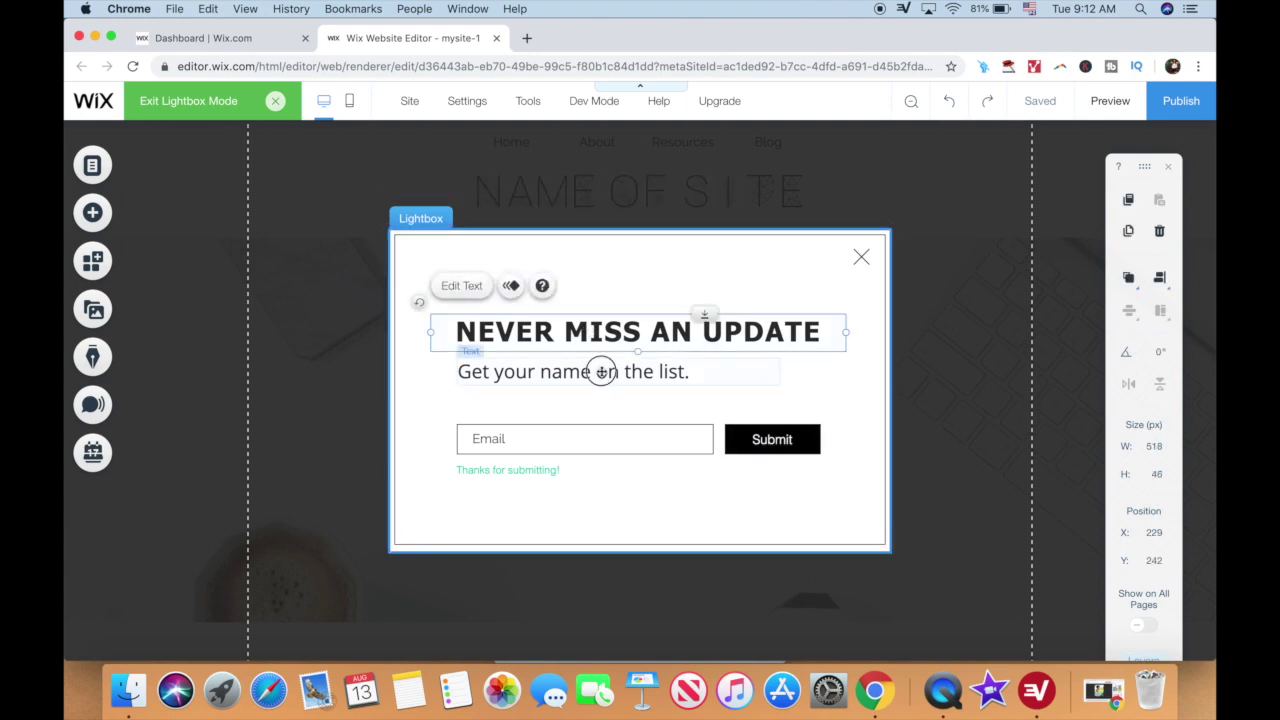
{"action": "left_click", "coordinate": [601, 372]}
{"action": "left_click", "coordinate": [593, 422]}
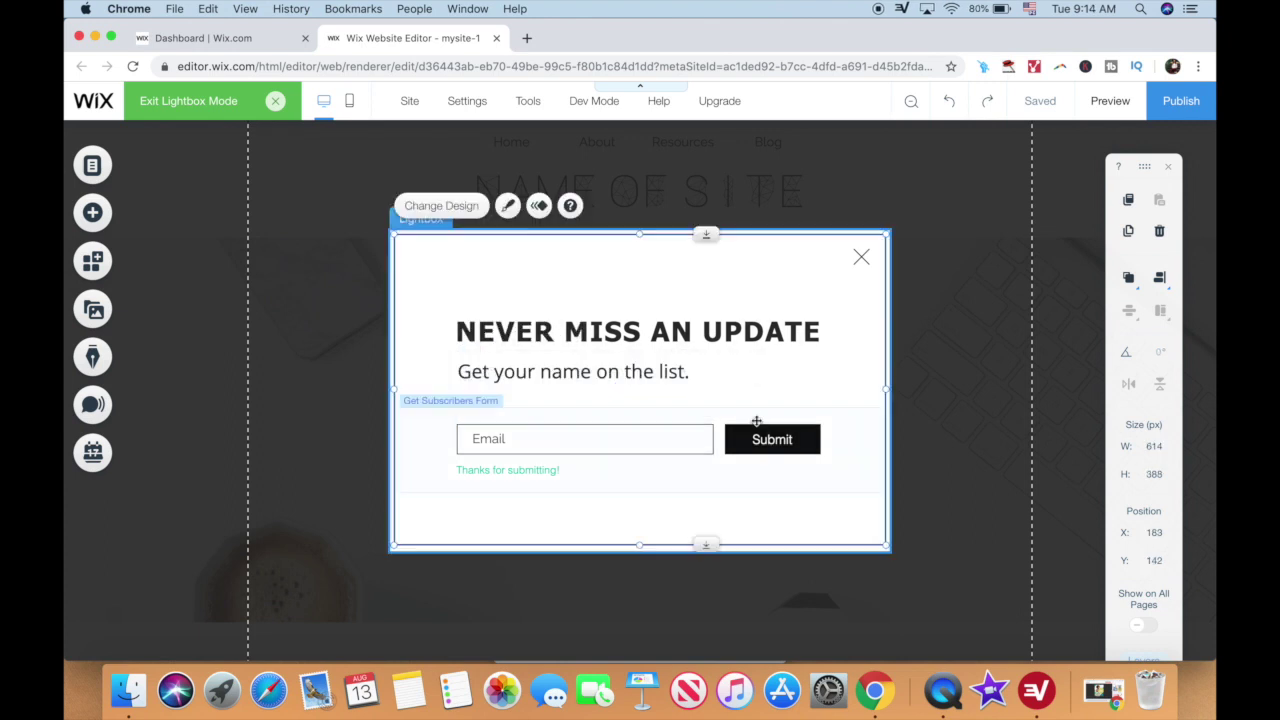
{"action": "left_click", "coordinate": [756, 421]}
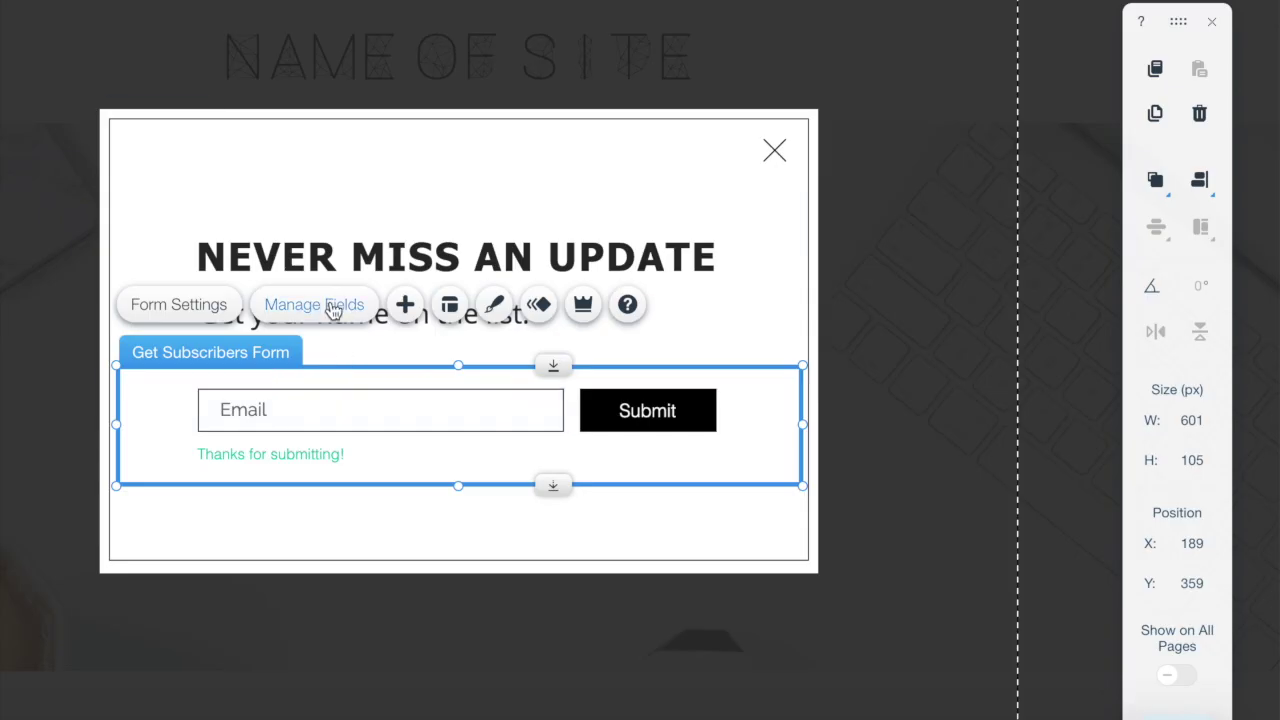
{"action": "left_click", "coordinate": [333, 311]}
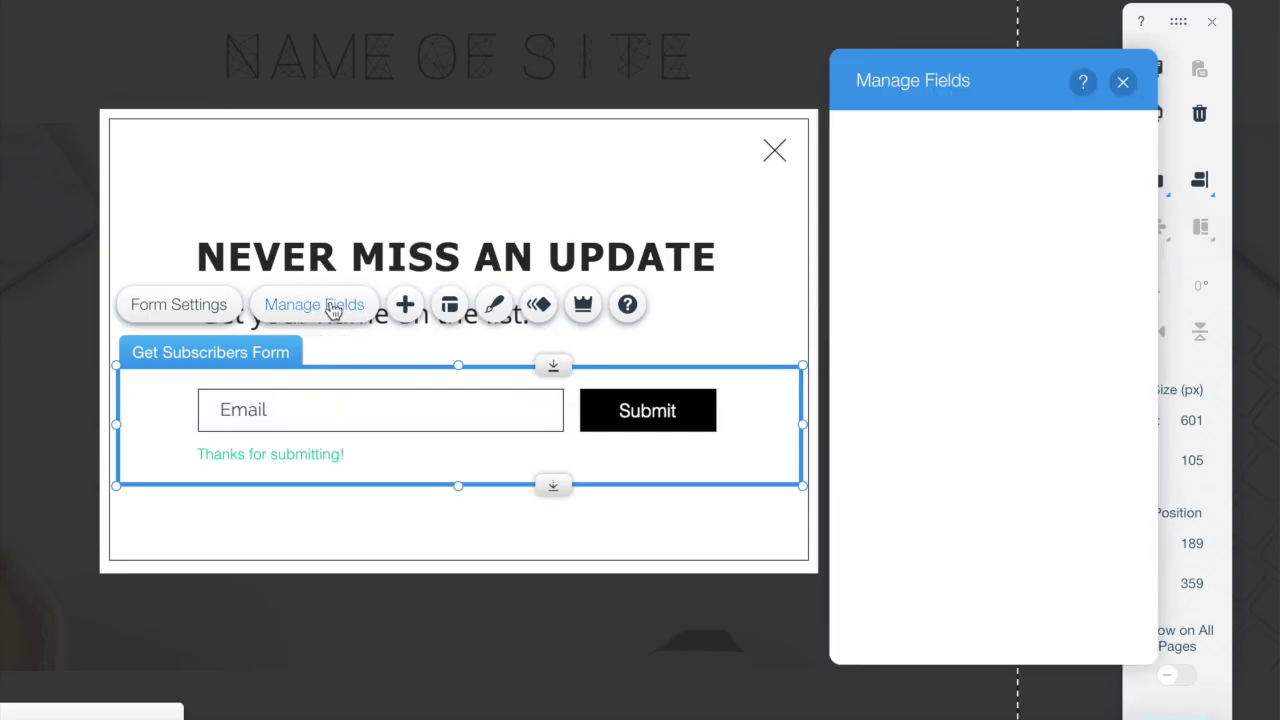
{"action": "left_click", "coordinate": [405, 306]}
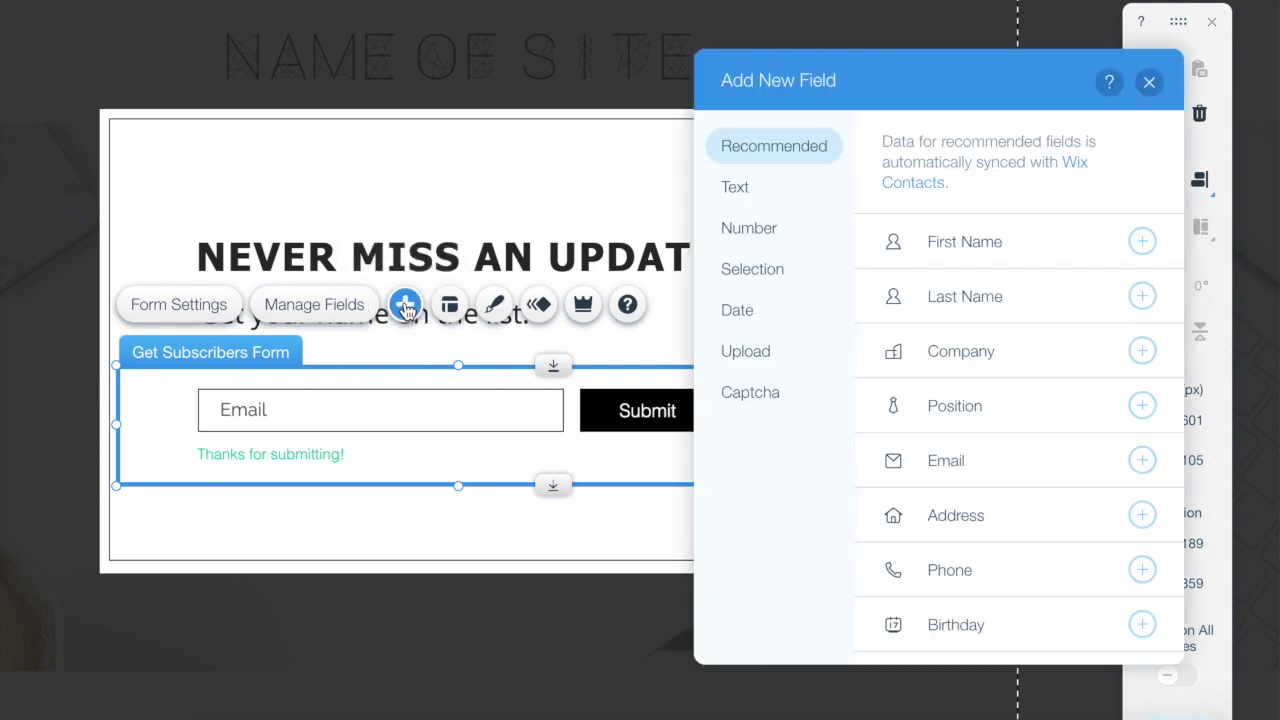
{"action": "left_click", "coordinate": [450, 308]}
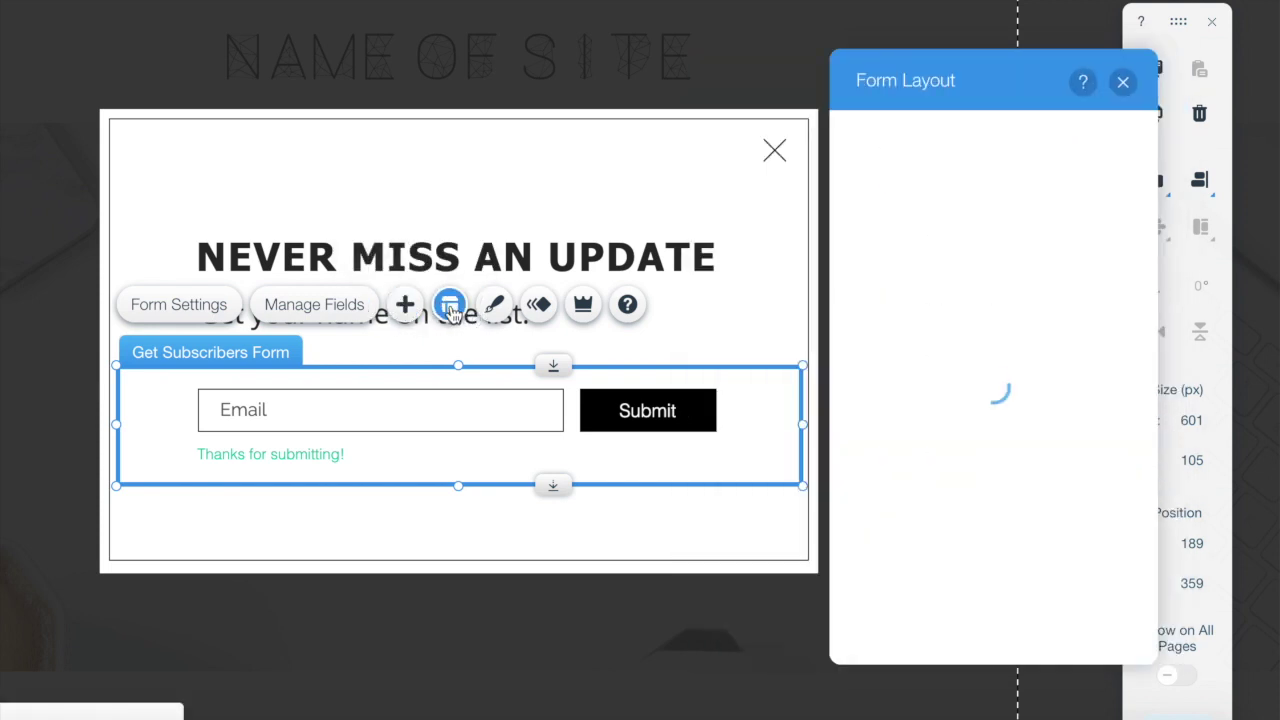
{"action": "left_click", "coordinate": [494, 308]}
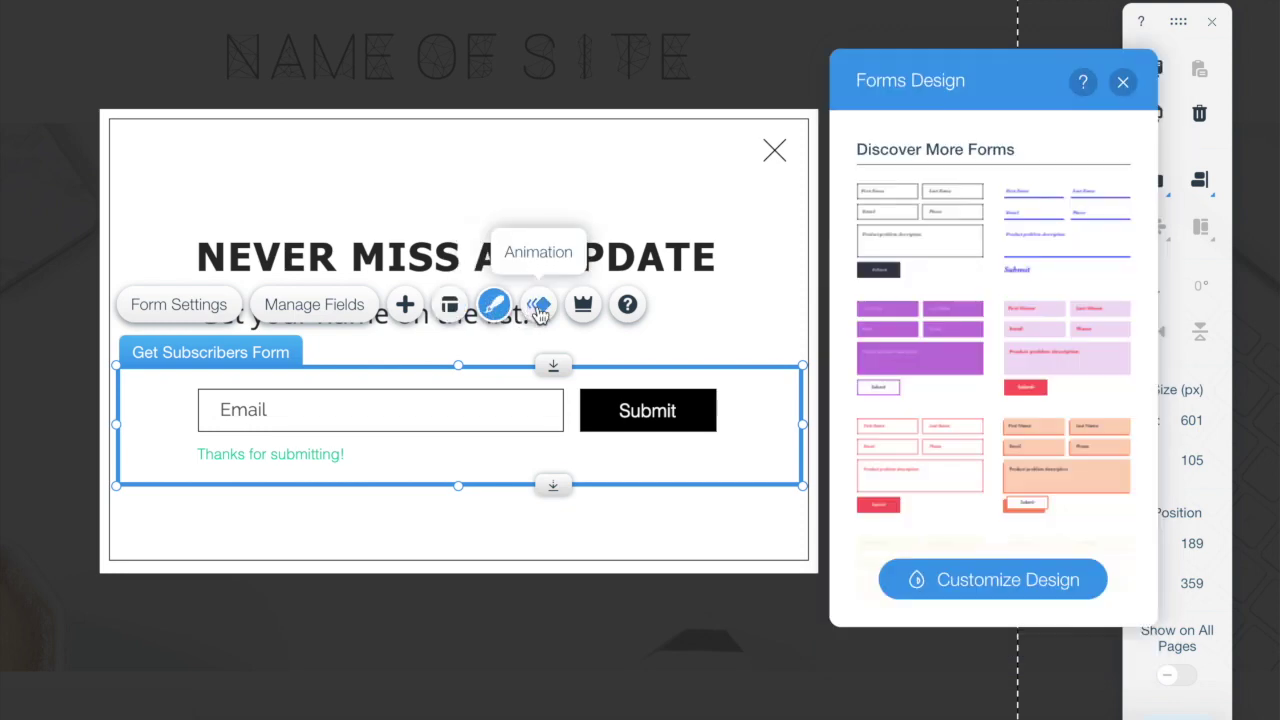
{"action": "left_click", "coordinate": [539, 305]}
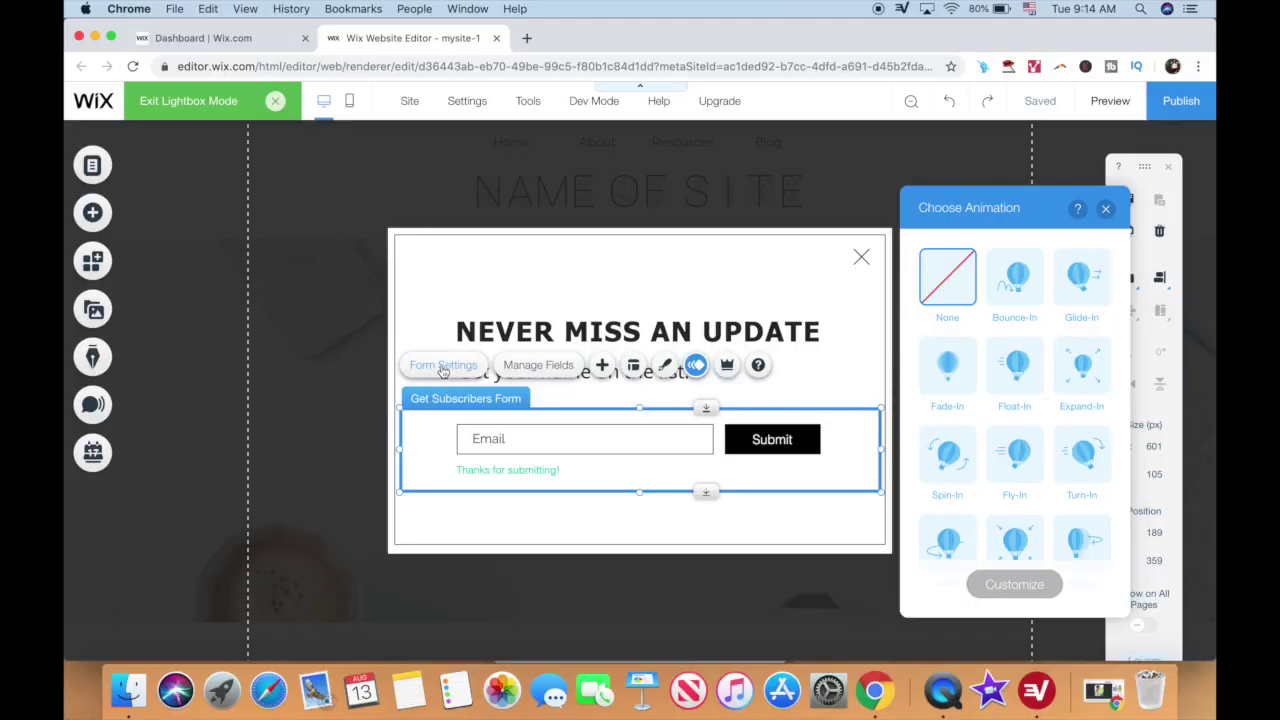
Step: Review the subscribers form's general settings, submit message, email marketing and automation options
{"action": "left_click", "coordinate": [443, 367]}
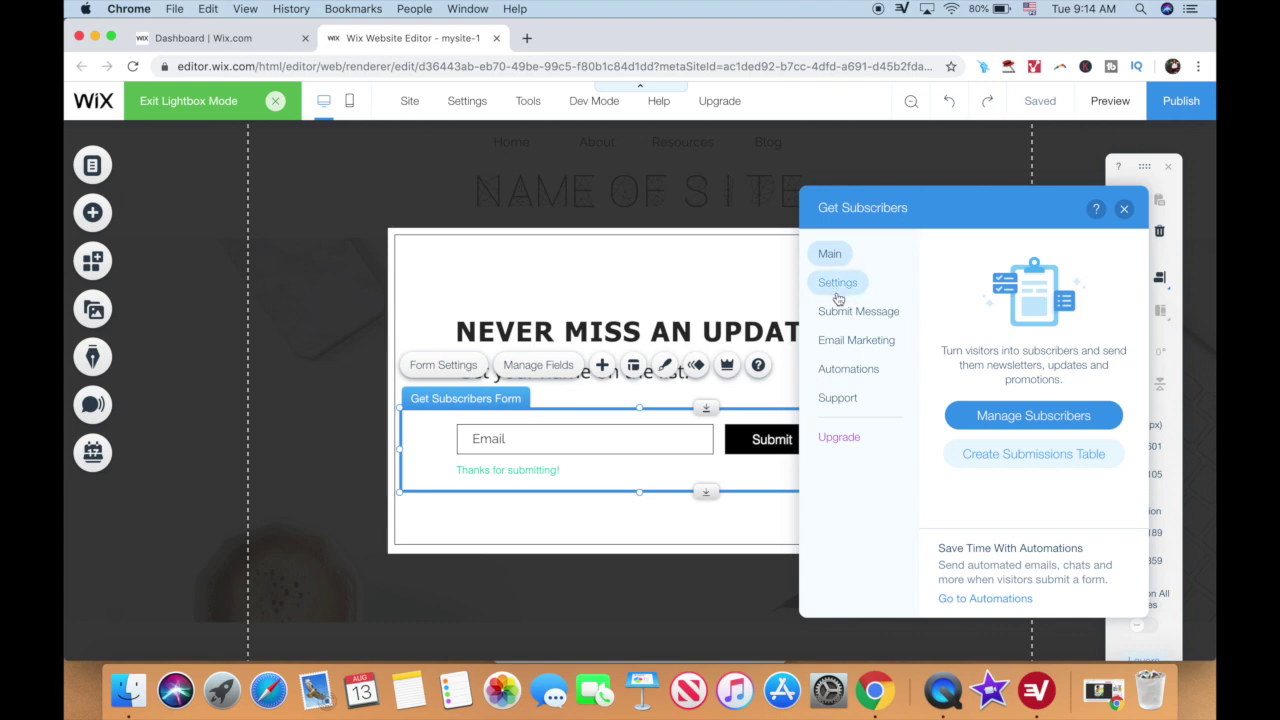
{"action": "left_click", "coordinate": [838, 292]}
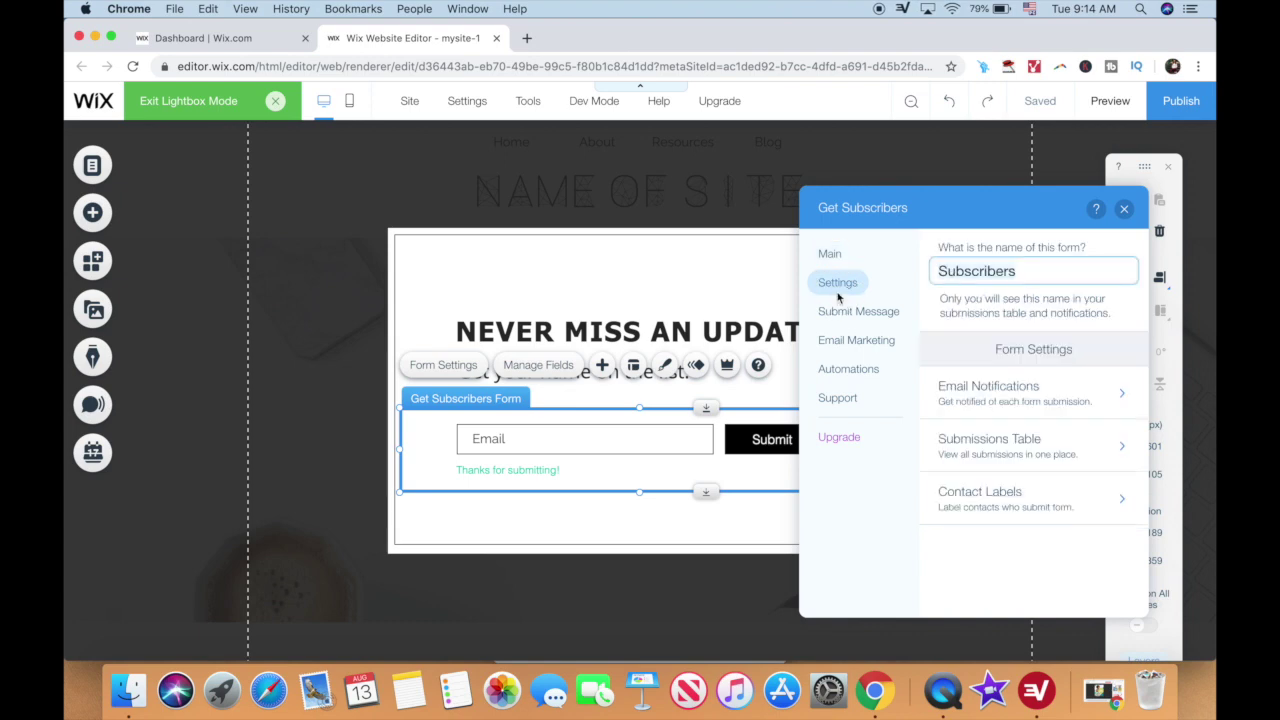
{"action": "left_click", "coordinate": [833, 315]}
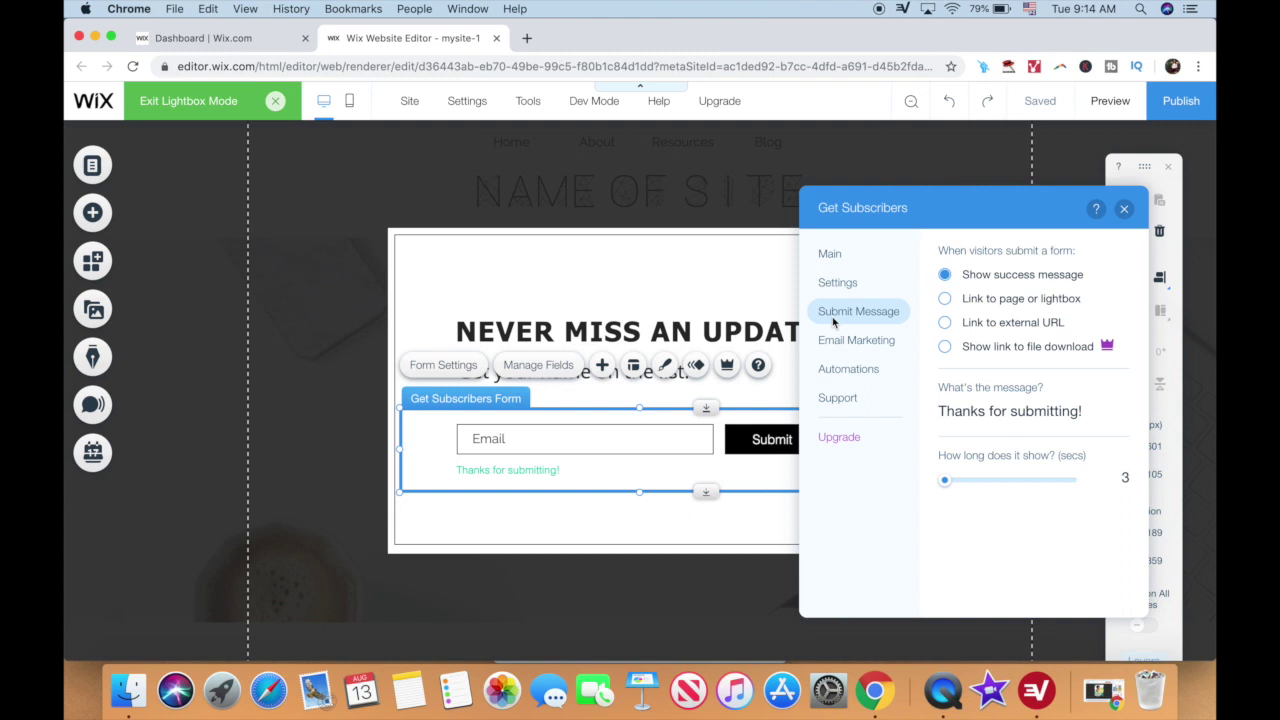
{"action": "left_click", "coordinate": [839, 343]}
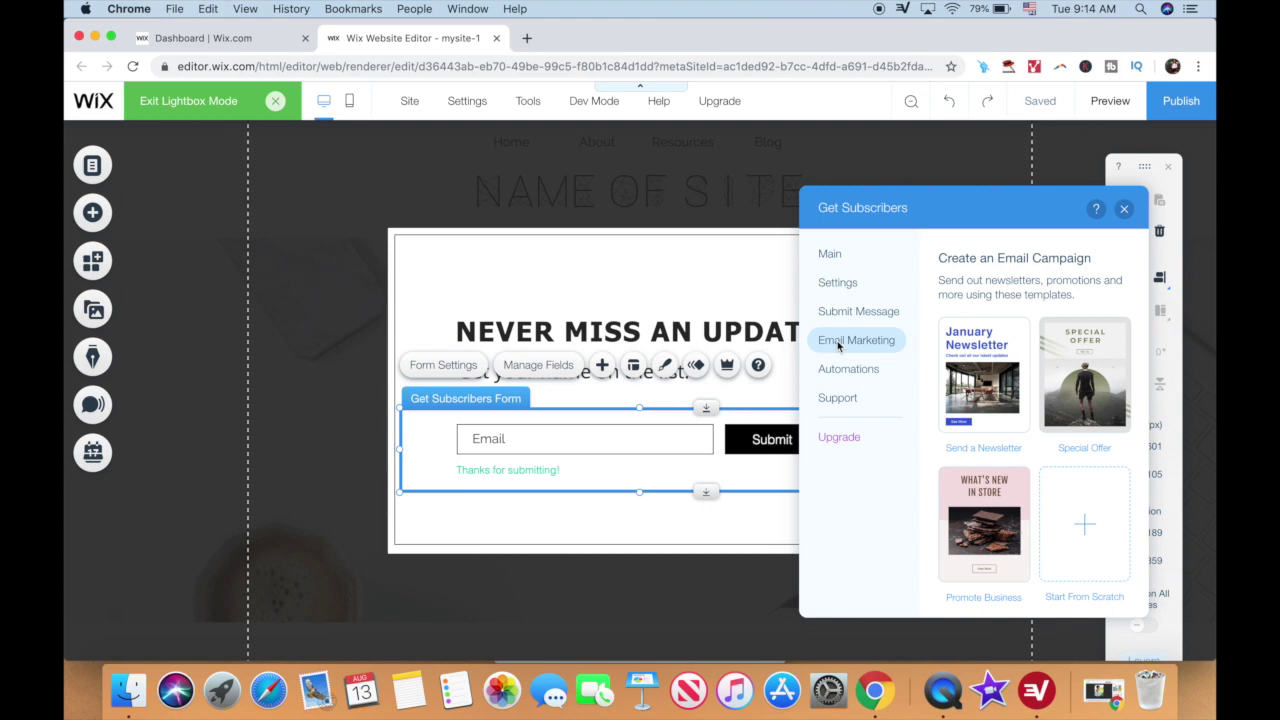
{"action": "left_click", "coordinate": [843, 372]}
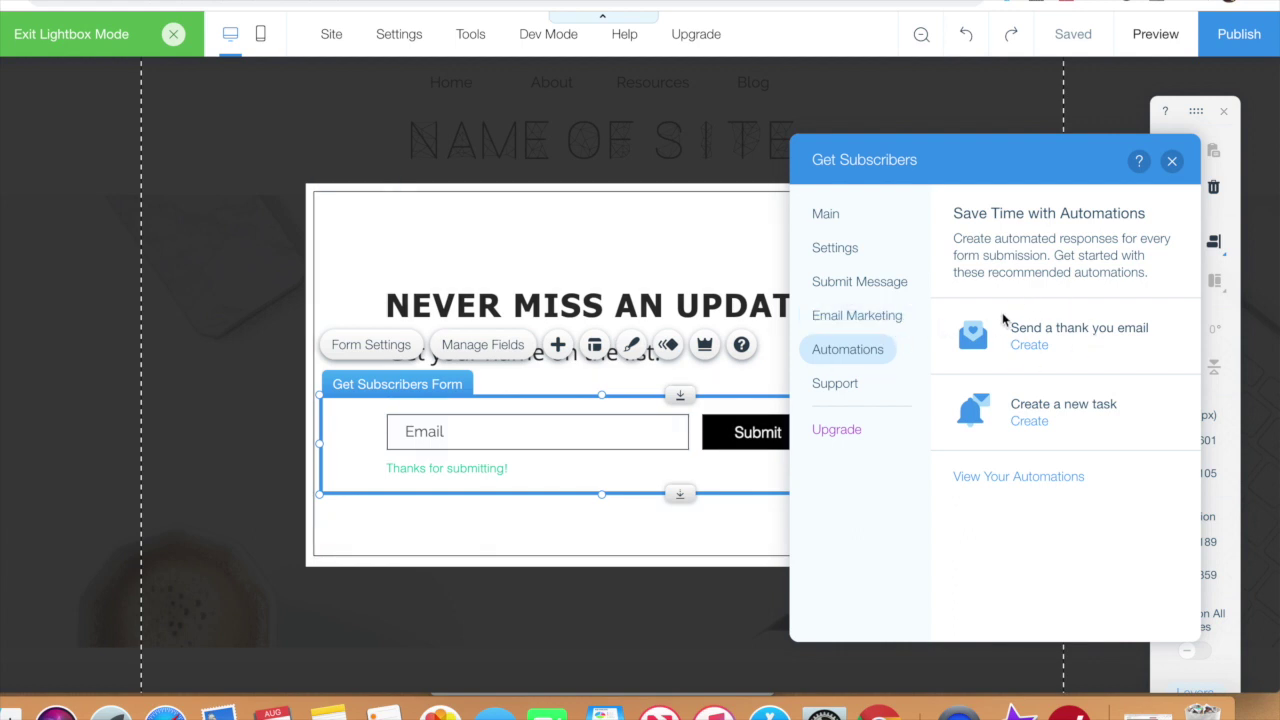
Step: Create the recommended thank-you email automation for form submissions with its timing set to Immediately, and activate it
{"action": "left_click", "coordinate": [1029, 345]}
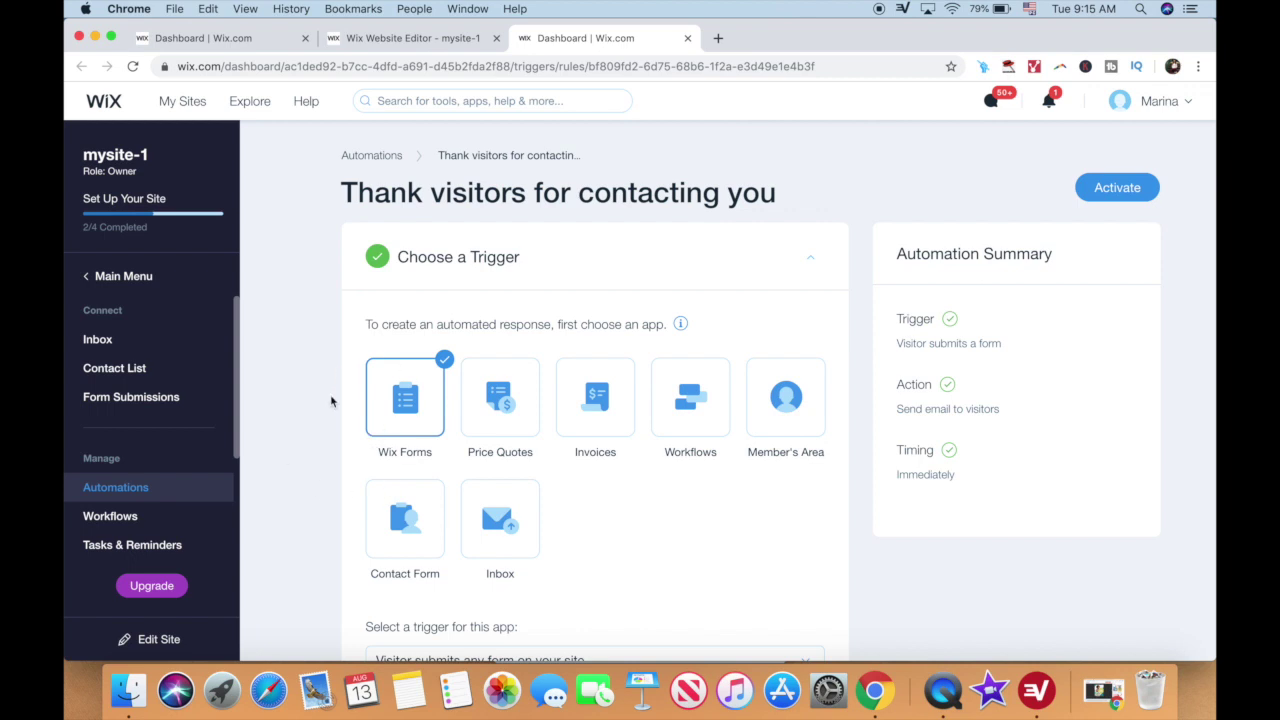
{"action": "scroll", "coordinate": [332, 401], "scroll_direction": "down", "scroll_amount": 4}
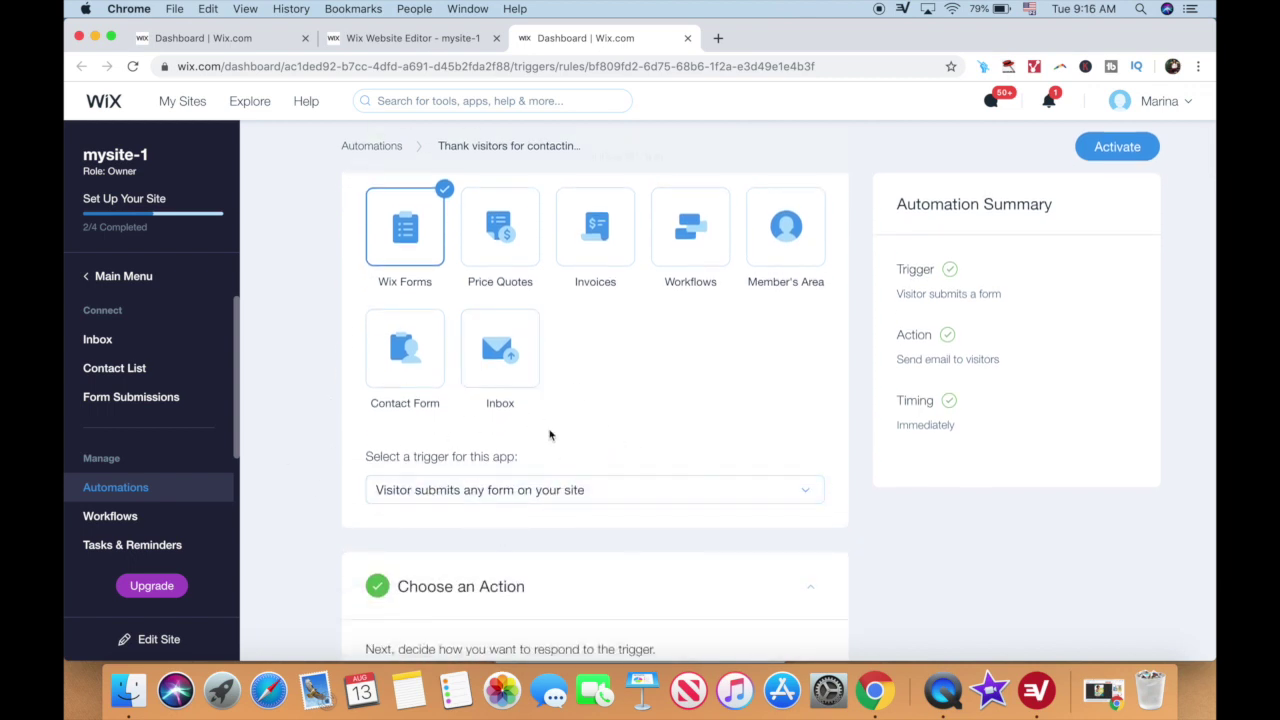
{"action": "scroll", "coordinate": [484, 446], "scroll_direction": "down", "scroll_amount": 8}
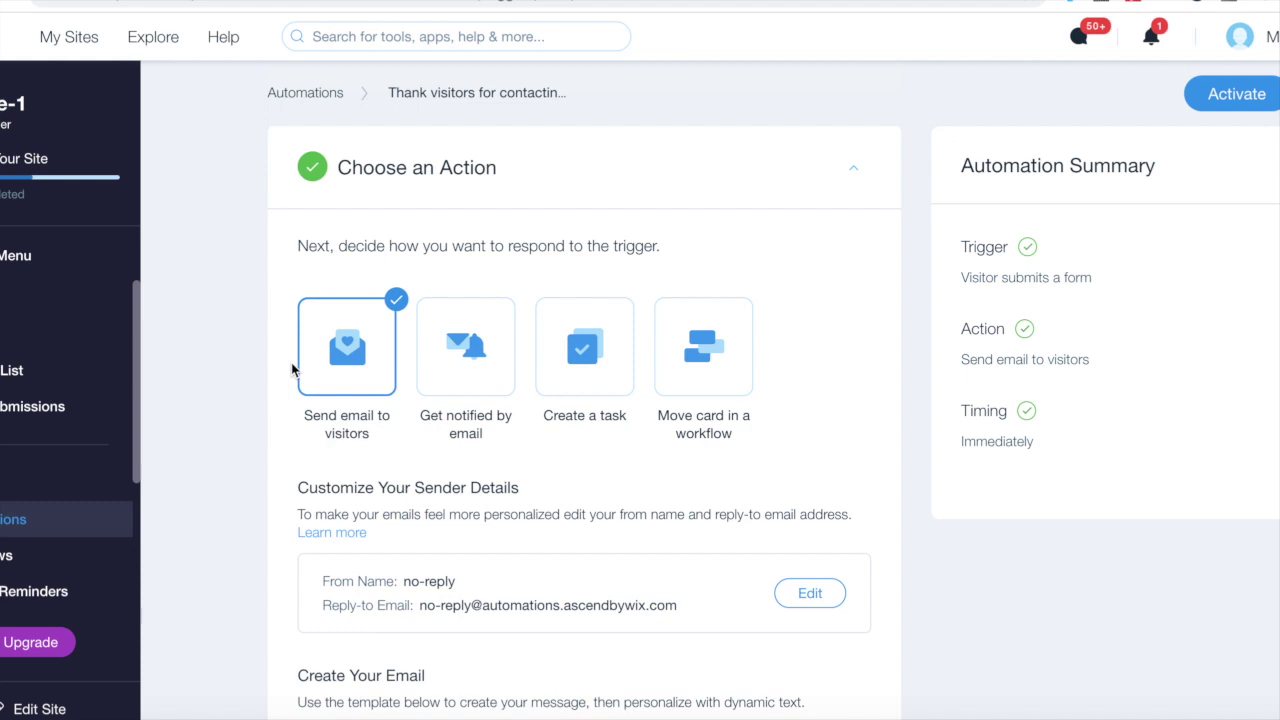
{"action": "scroll", "coordinate": [437, 449], "scroll_direction": "down", "scroll_amount": 2}
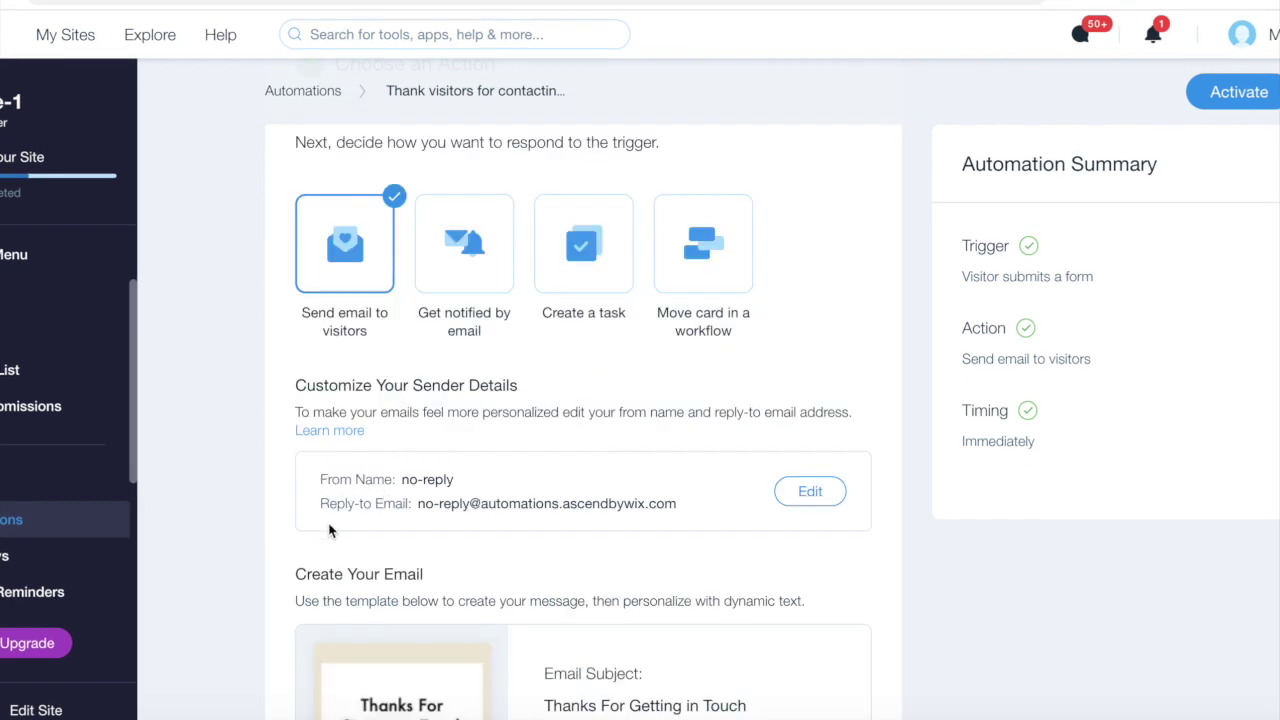
{"action": "scroll", "coordinate": [341, 484], "scroll_direction": "down", "scroll_amount": 3}
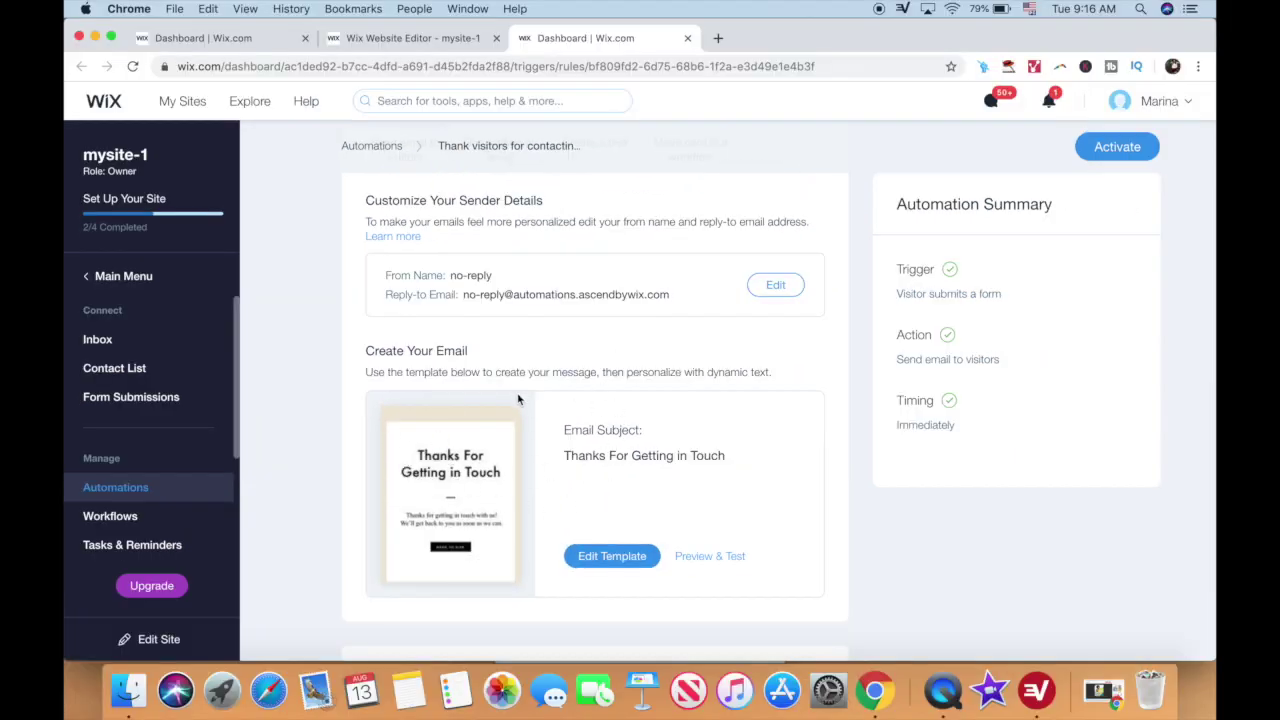
{"action": "scroll", "coordinate": [570, 447], "scroll_direction": "down", "scroll_amount": 1}
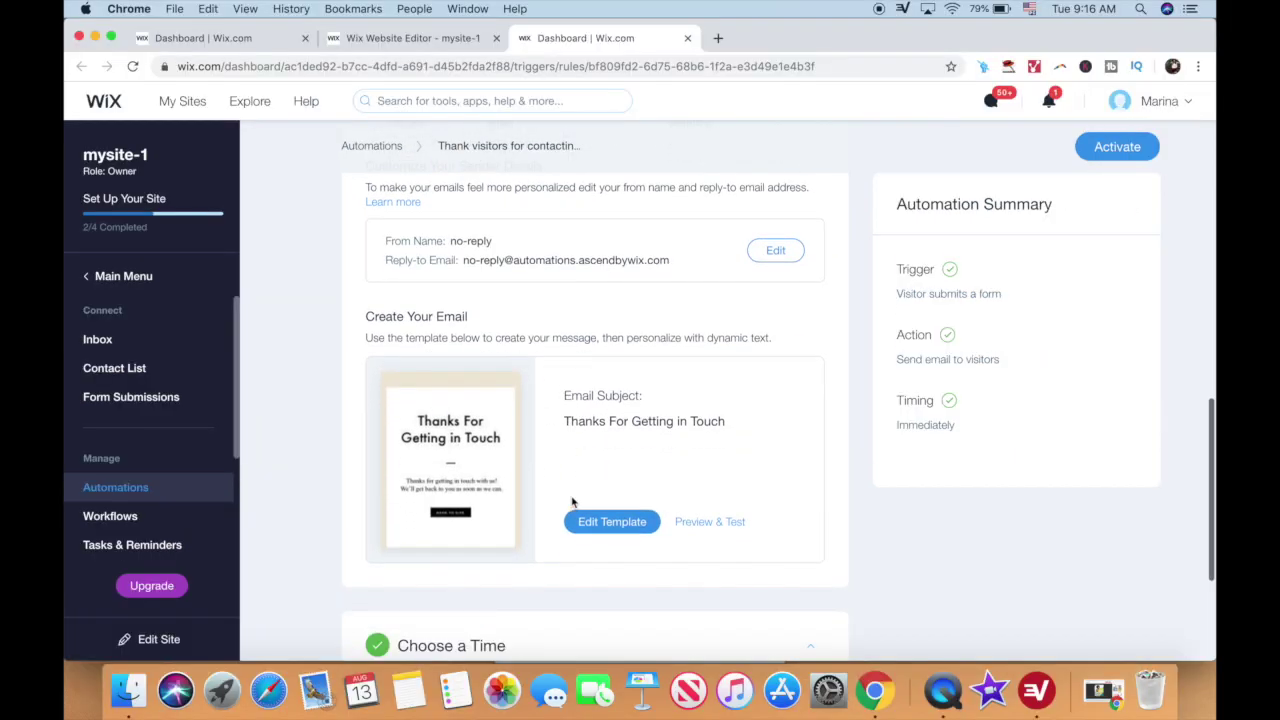
{"action": "scroll", "coordinate": [603, 517], "scroll_direction": "down", "scroll_amount": 5}
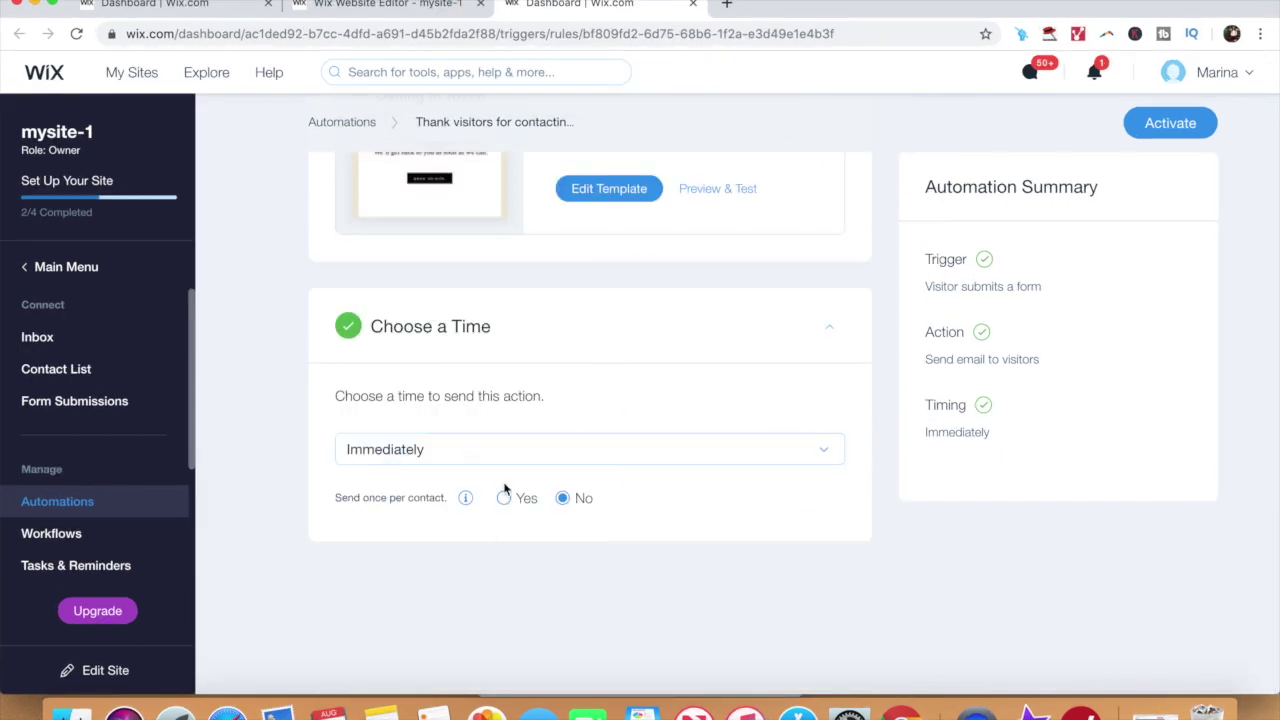
{"action": "left_click", "coordinate": [430, 455]}
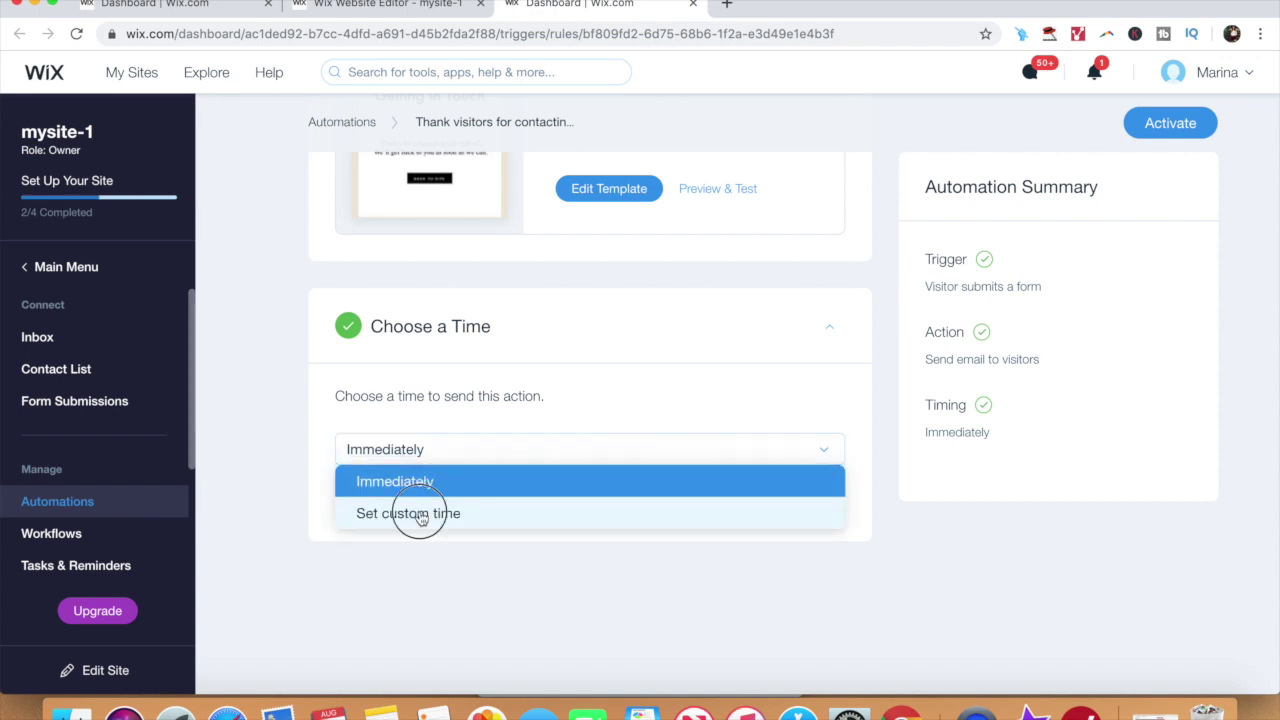
{"action": "left_click", "coordinate": [427, 480]}
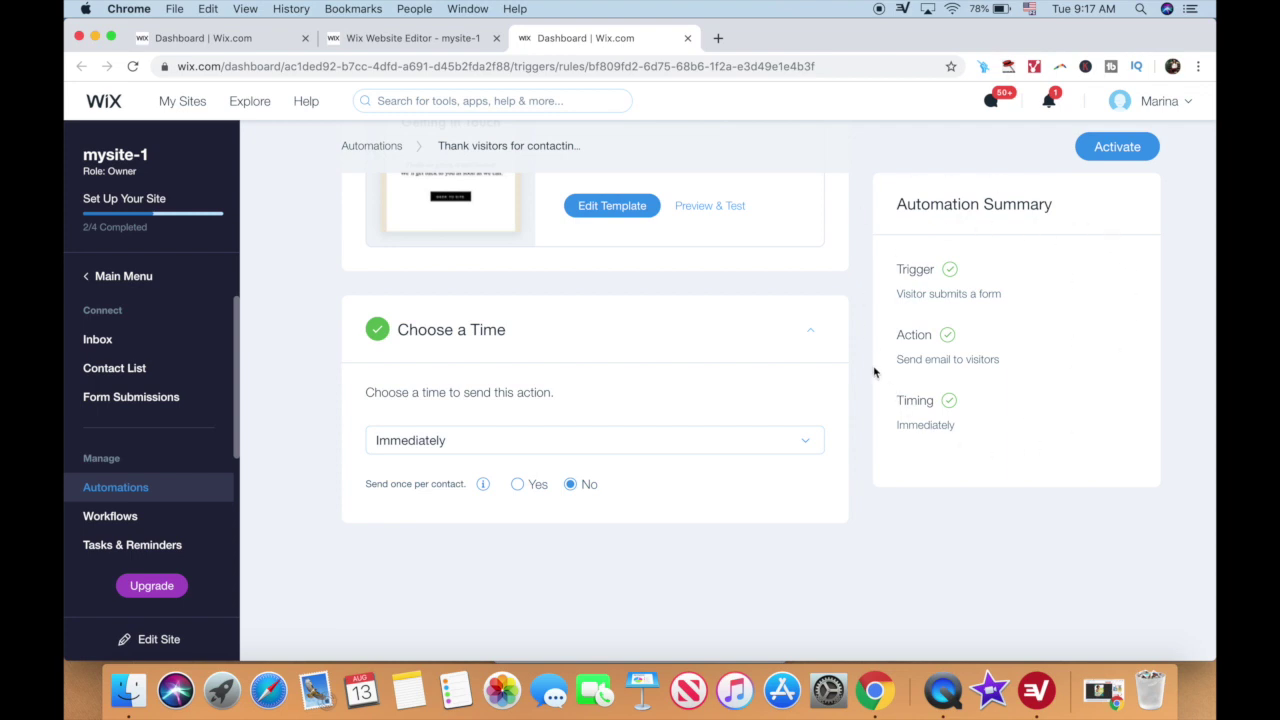
{"action": "left_click", "coordinate": [1110, 147]}
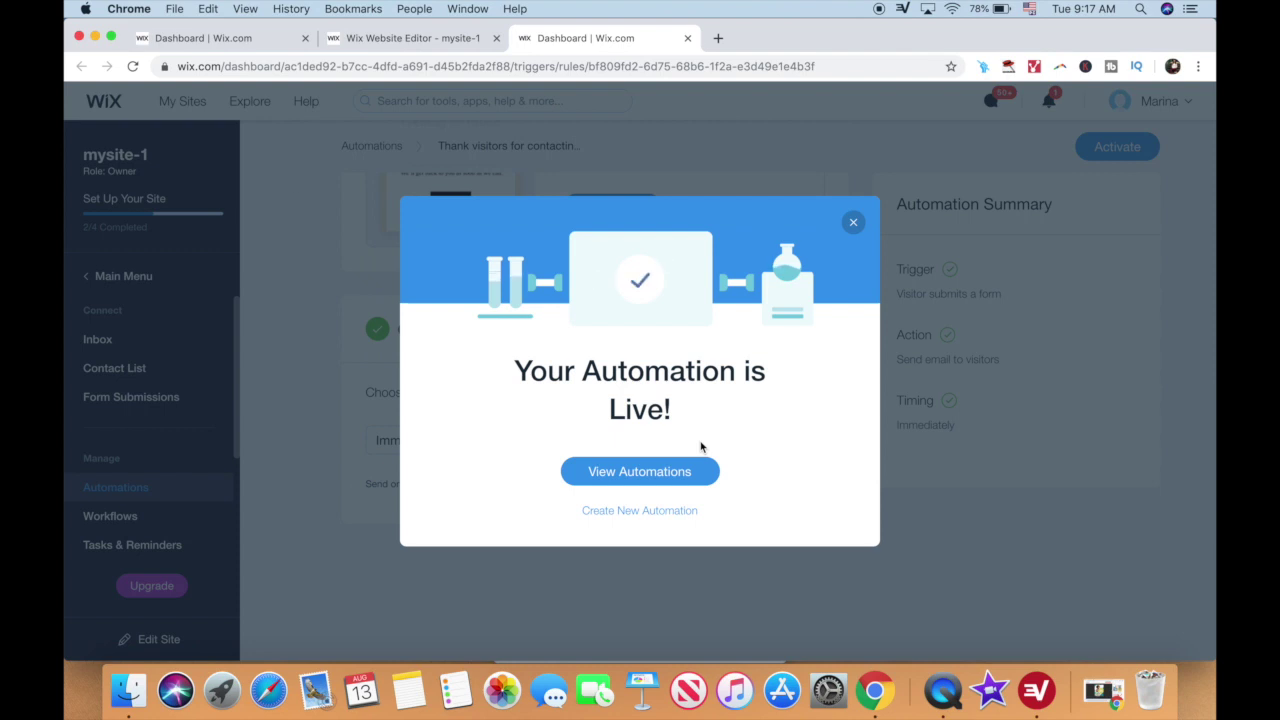
{"action": "left_click", "coordinate": [853, 222]}
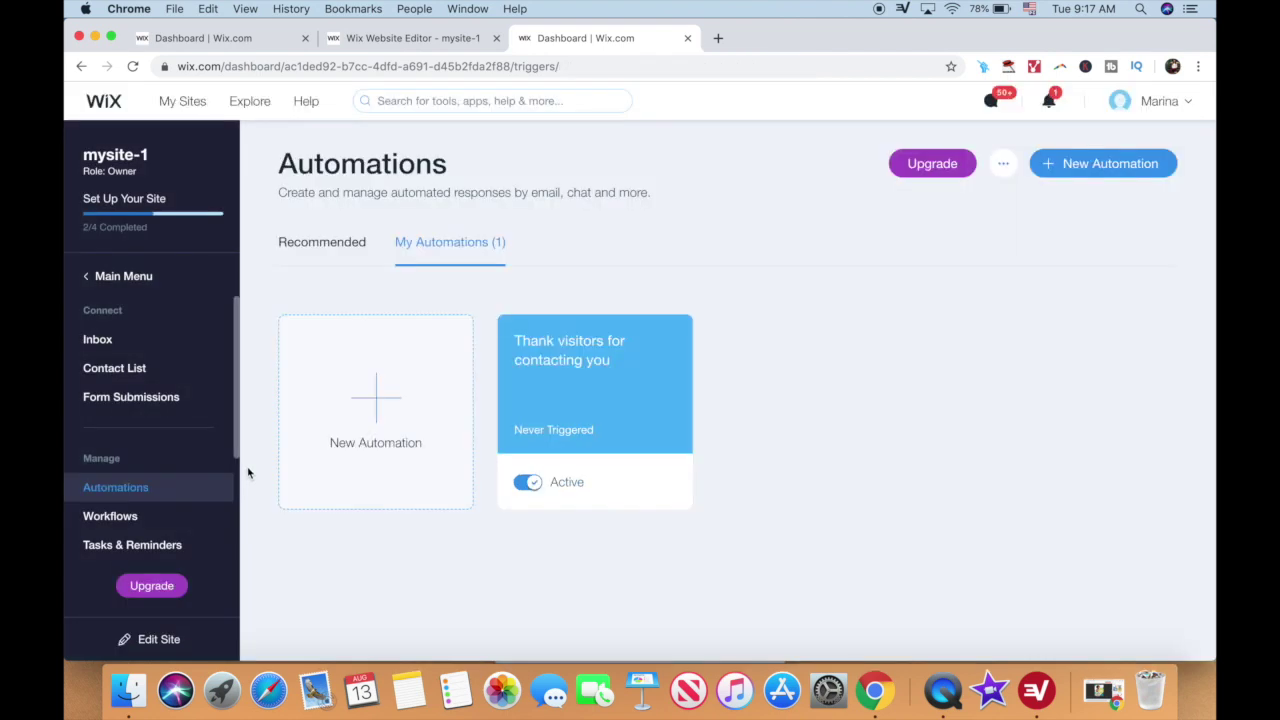
Step: Browse the email marketing campaign templates and start a new email campaign from scratch
{"action": "left_click", "coordinate": [141, 276]}
{"action": "left_click", "coordinate": [158, 424]}
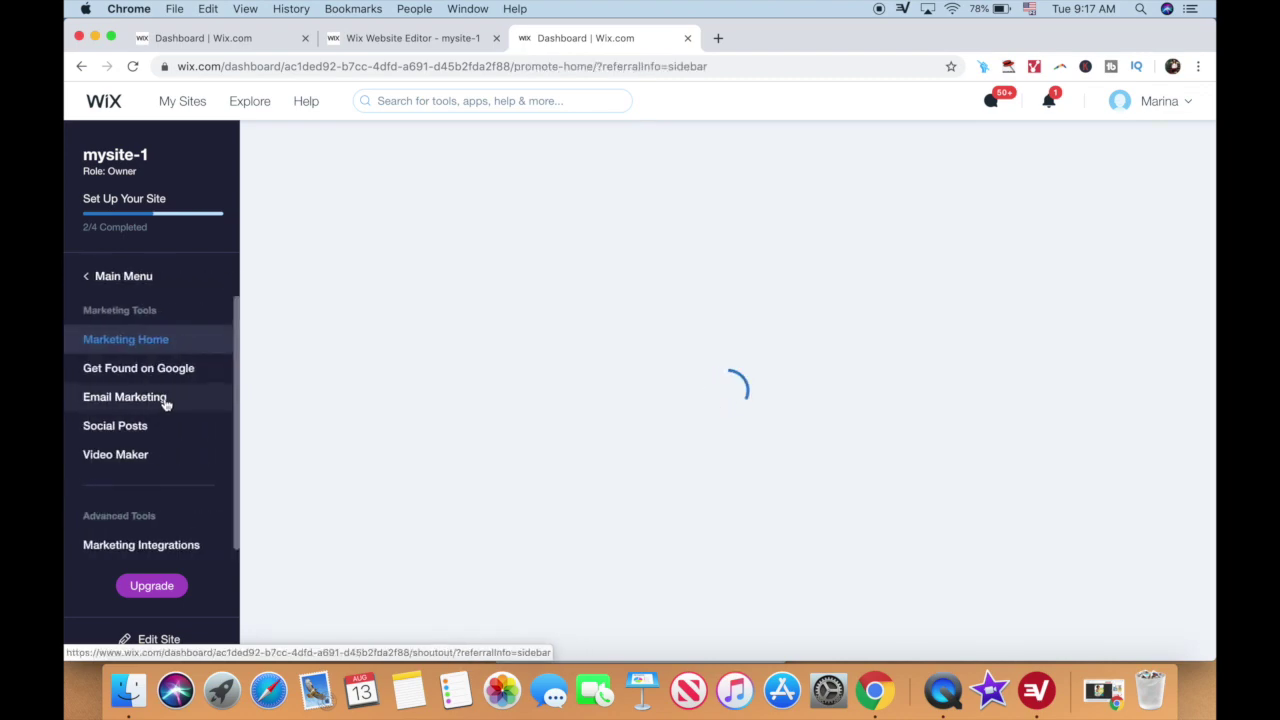
{"action": "left_click", "coordinate": [166, 403]}
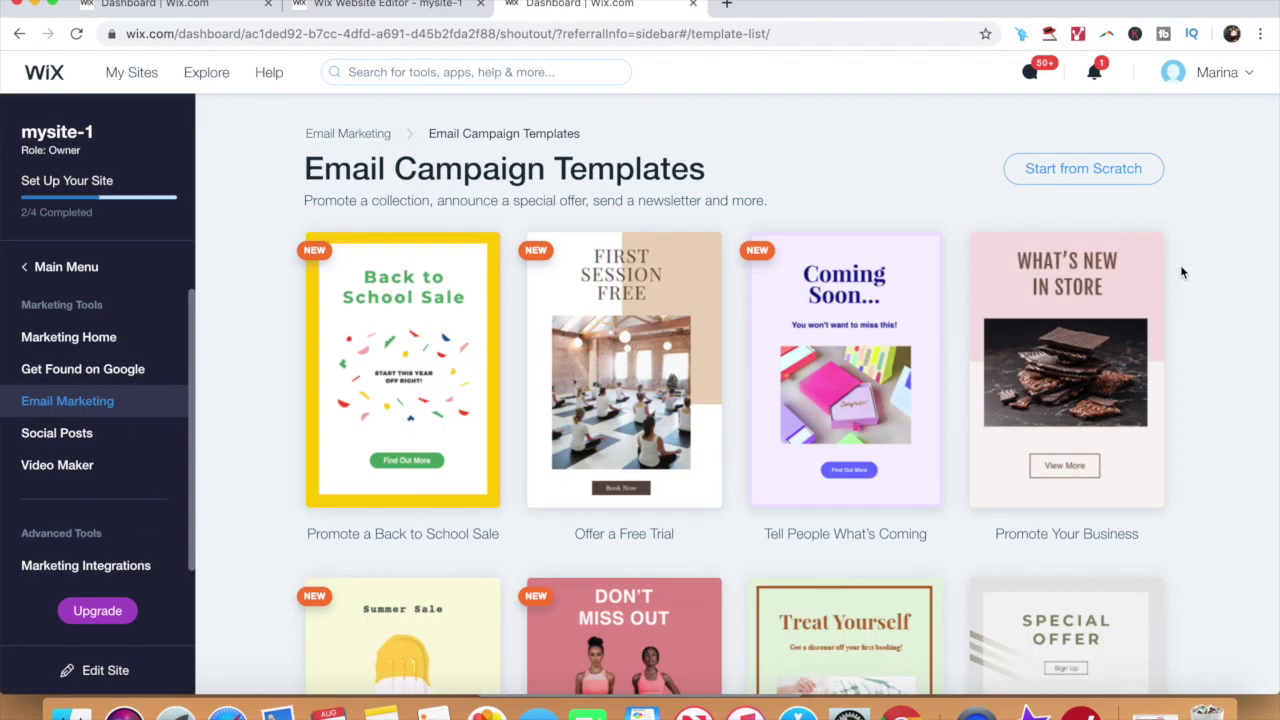
{"action": "scroll", "coordinate": [1146, 266], "scroll_direction": "down", "scroll_amount": 10}
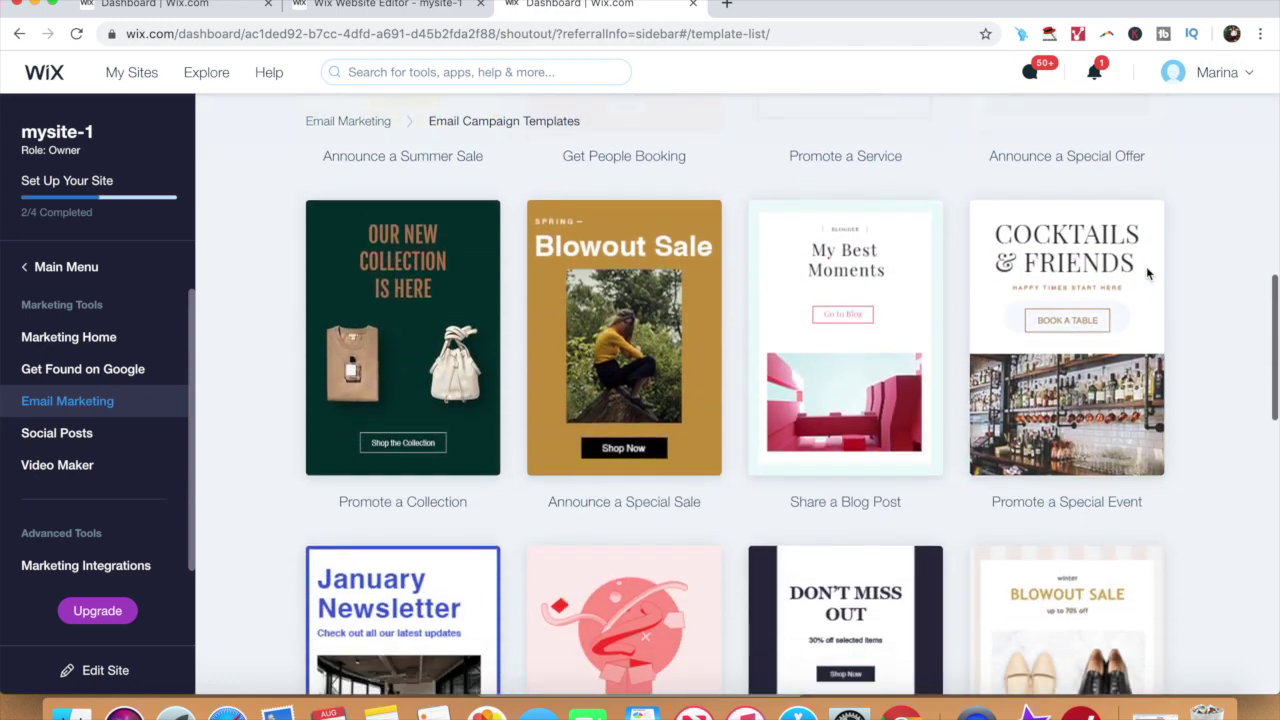
{"action": "scroll", "coordinate": [1148, 272], "scroll_direction": "down", "scroll_amount": 10}
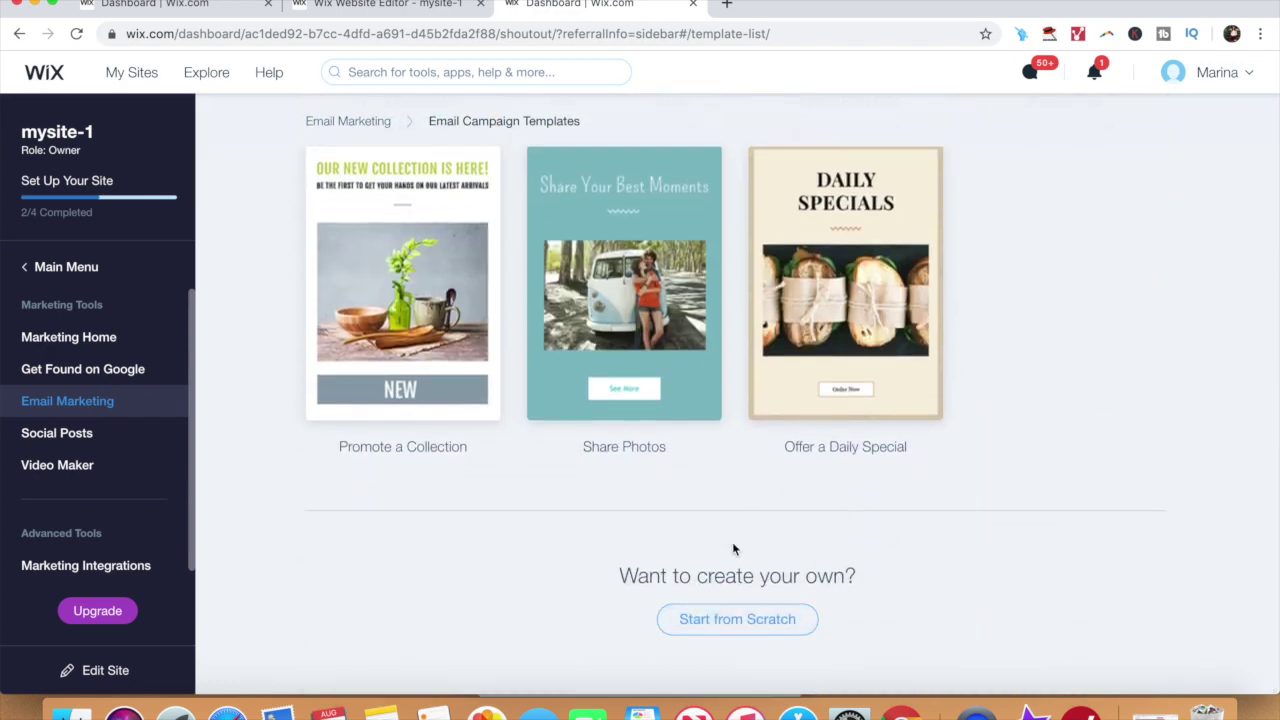
{"action": "left_click", "coordinate": [783, 638]}
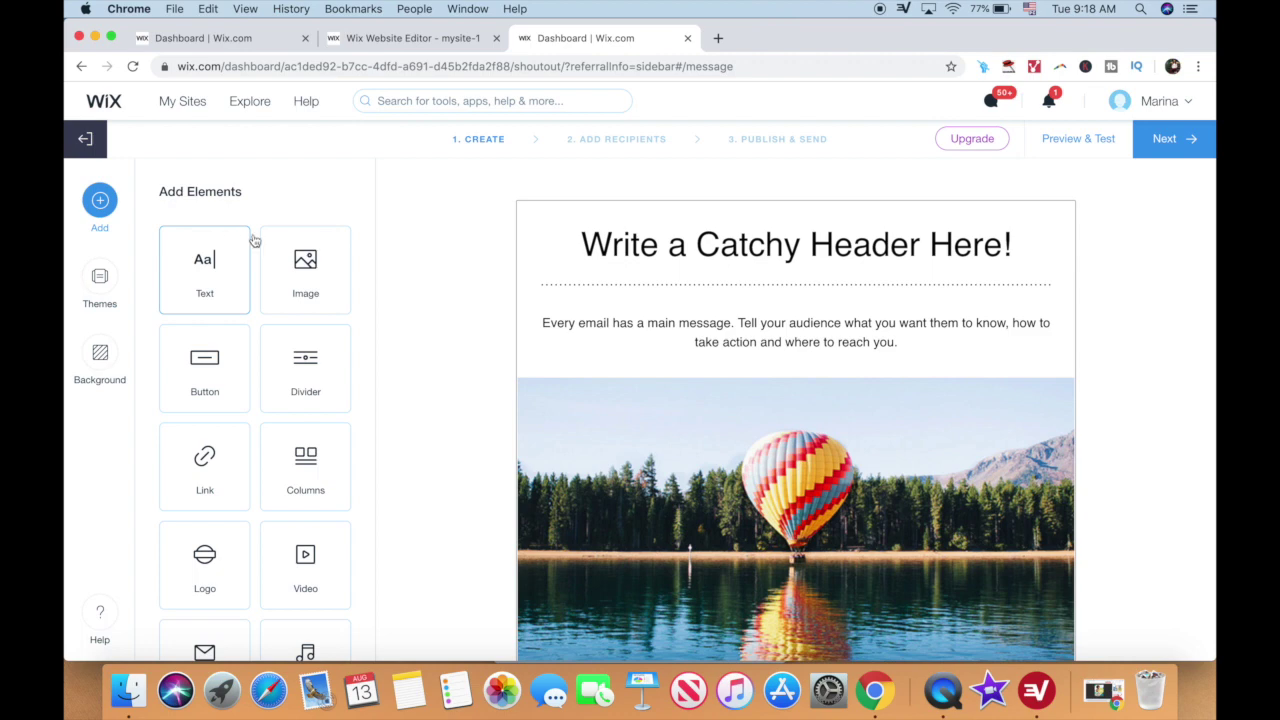
Step: Look over the elements available for the email and preview the whole campaign as it will look live
{"action": "scroll", "coordinate": [429, 314], "scroll_direction": "down", "scroll_amount": 5}
{"action": "scroll", "coordinate": [450, 318], "scroll_direction": "up", "scroll_amount": 5}
{"action": "left_click", "coordinate": [1081, 140]}
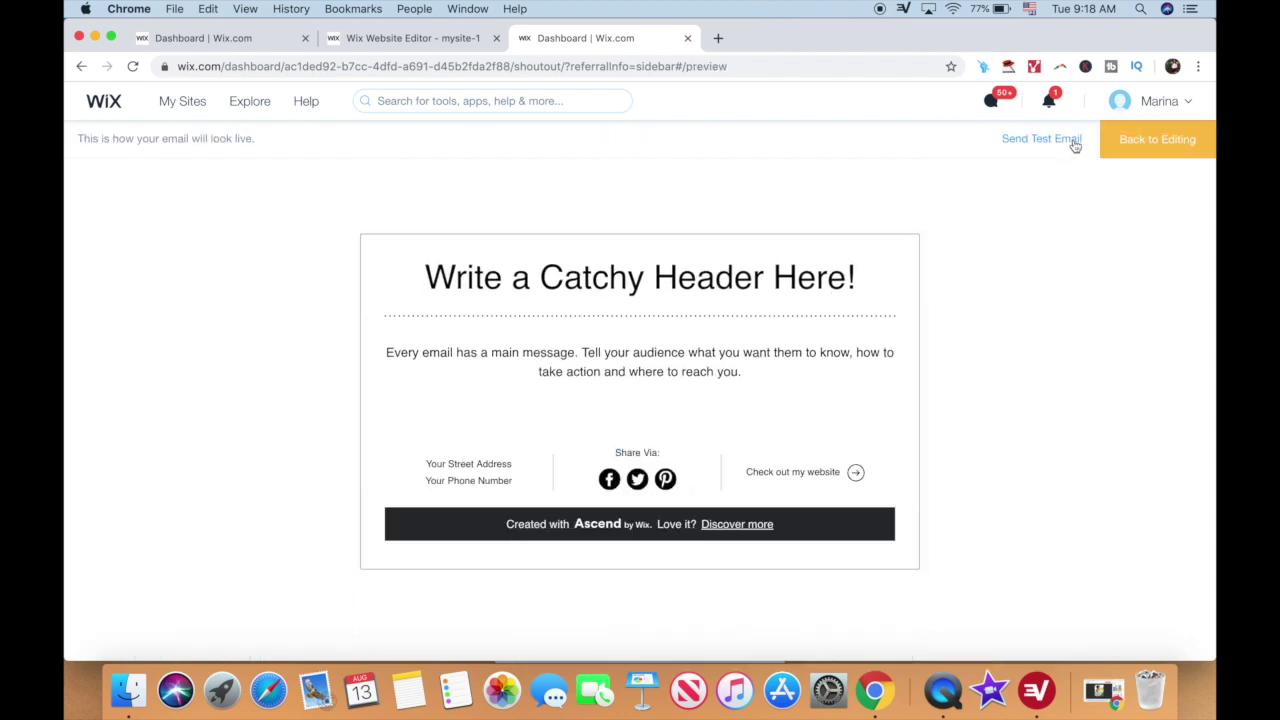
{"action": "scroll", "coordinate": [1035, 324], "scroll_direction": "down", "scroll_amount": 5}
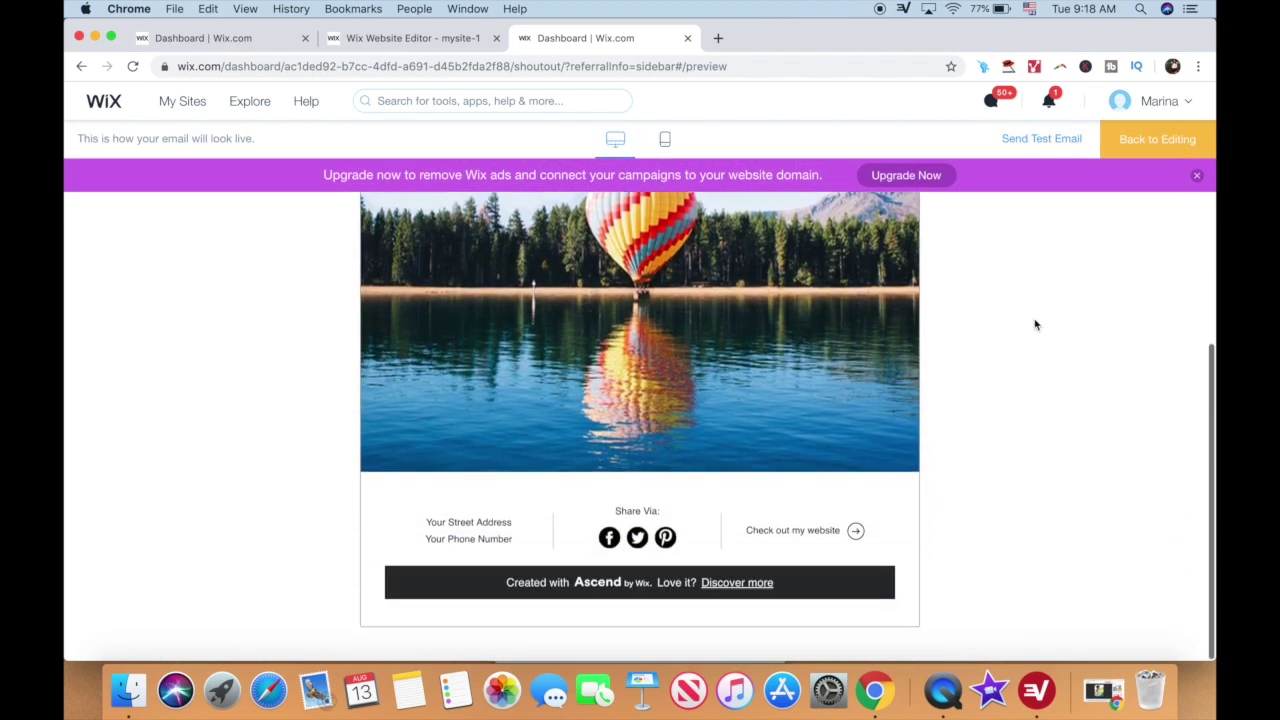
{"action": "scroll", "coordinate": [1035, 324], "scroll_direction": "up", "scroll_amount": 5}
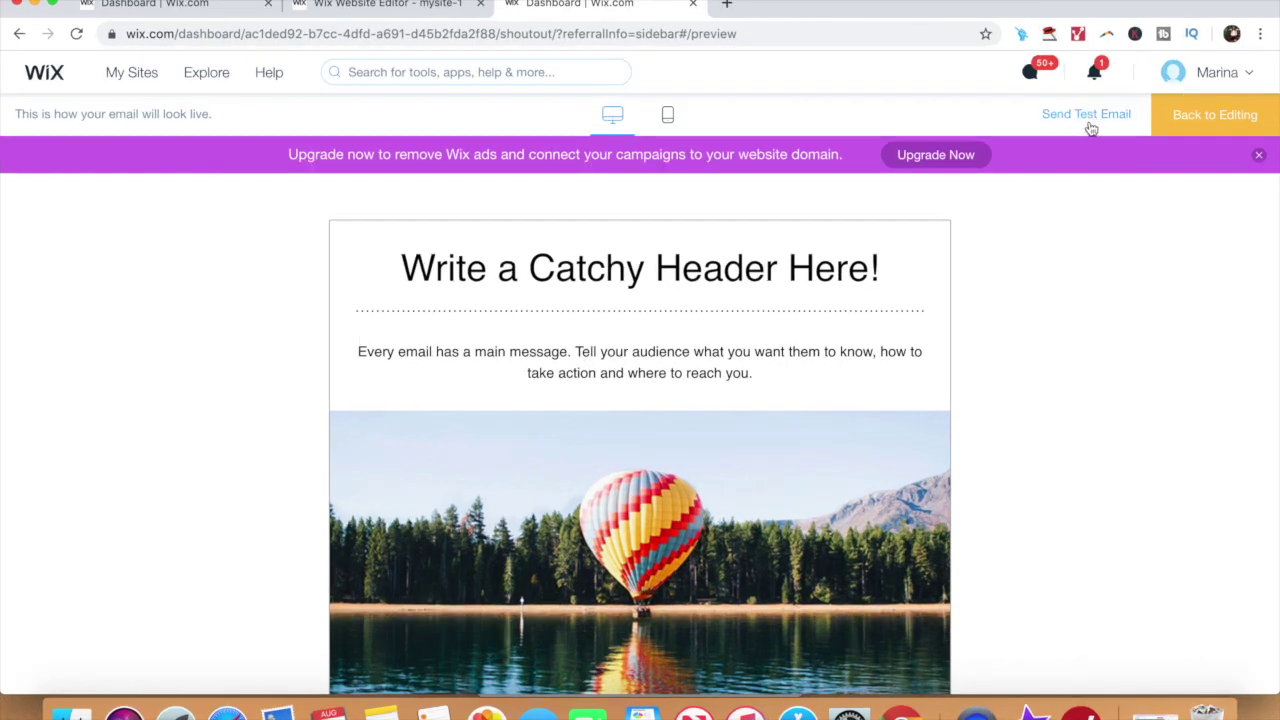
{"action": "left_click", "coordinate": [1215, 114]}
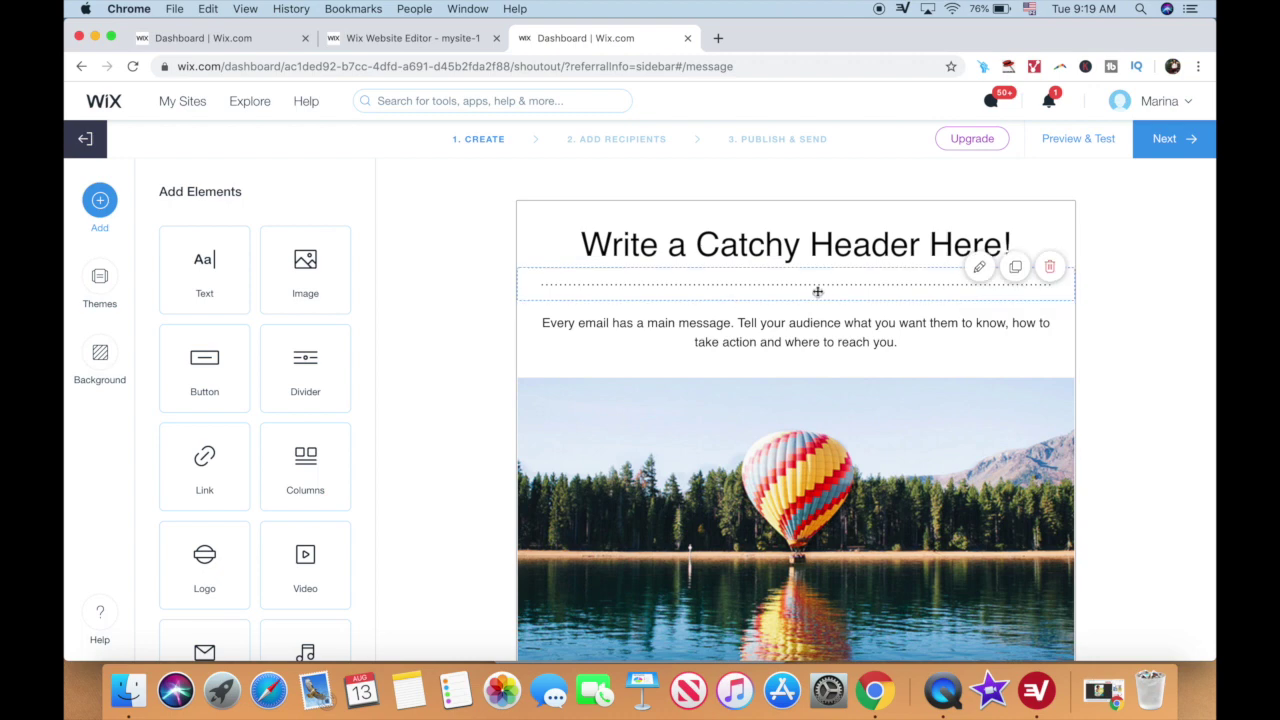
Step: Add the Members and All groups plus the individual contact as campaign recipients, and send the campaign immediately
{"action": "left_click", "coordinate": [1168, 139]}
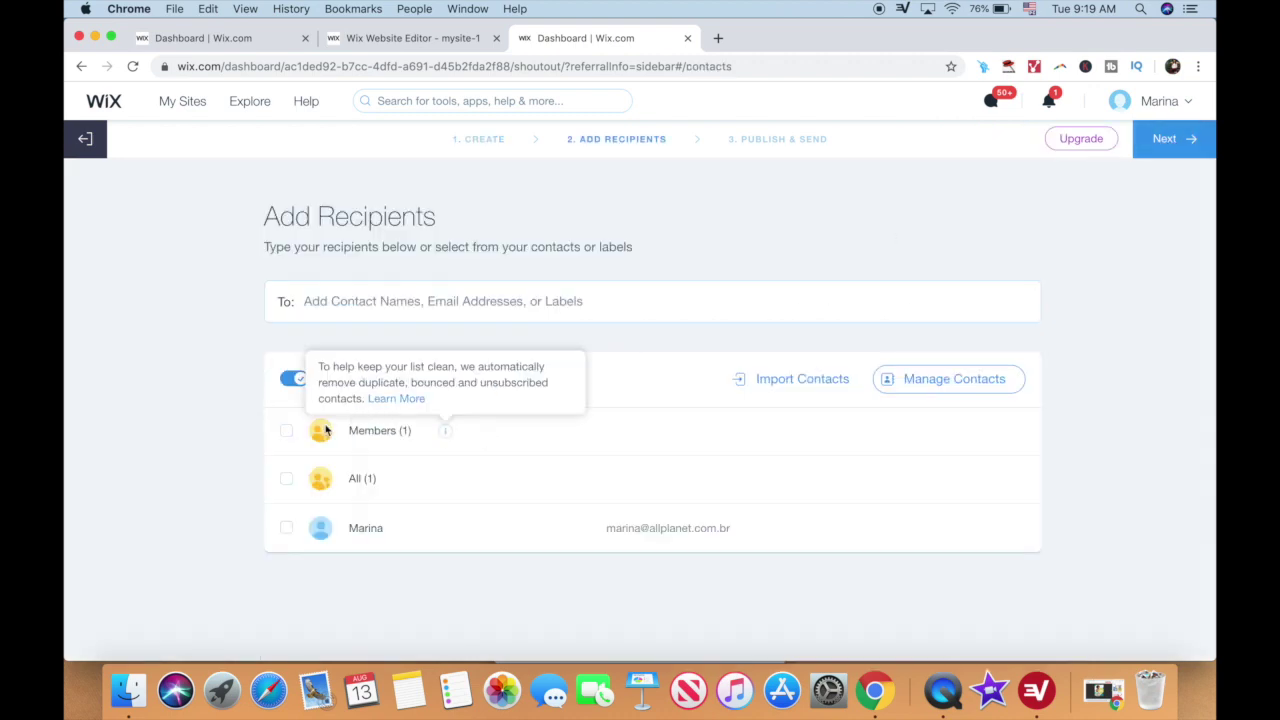
{"action": "left_click", "coordinate": [286, 430]}
{"action": "left_click", "coordinate": [286, 479]}
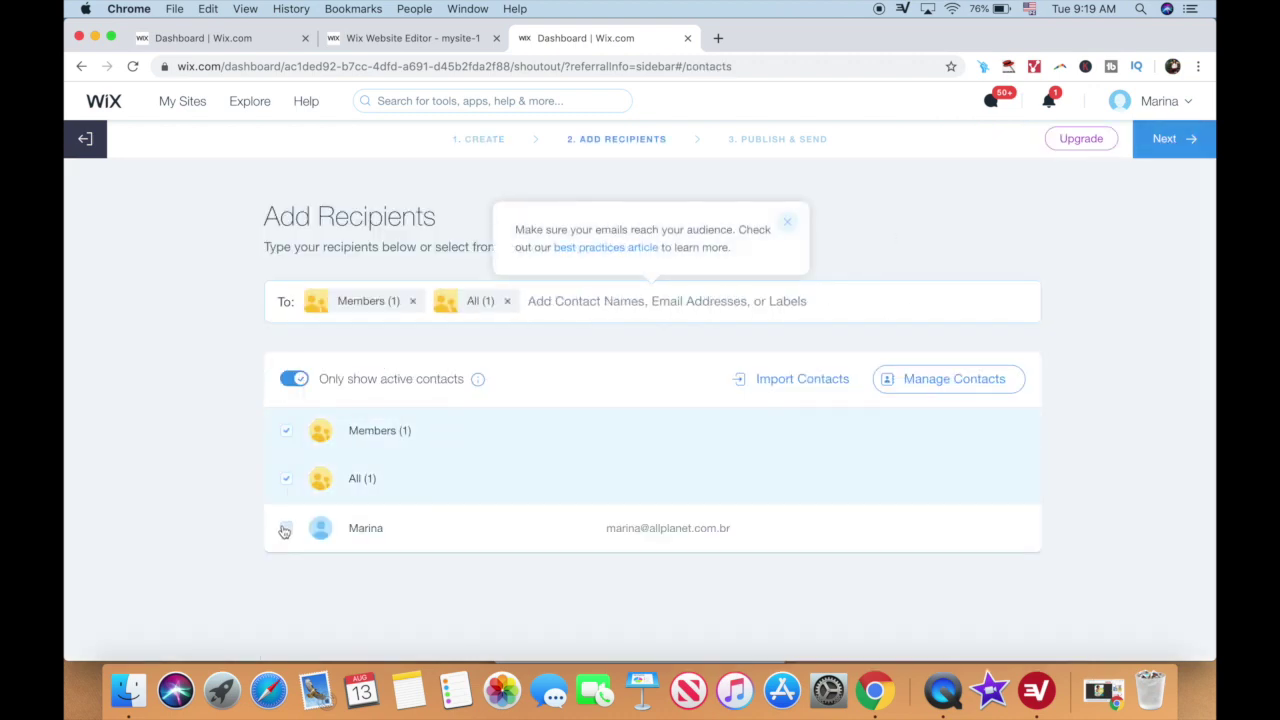
{"action": "left_click", "coordinate": [285, 529]}
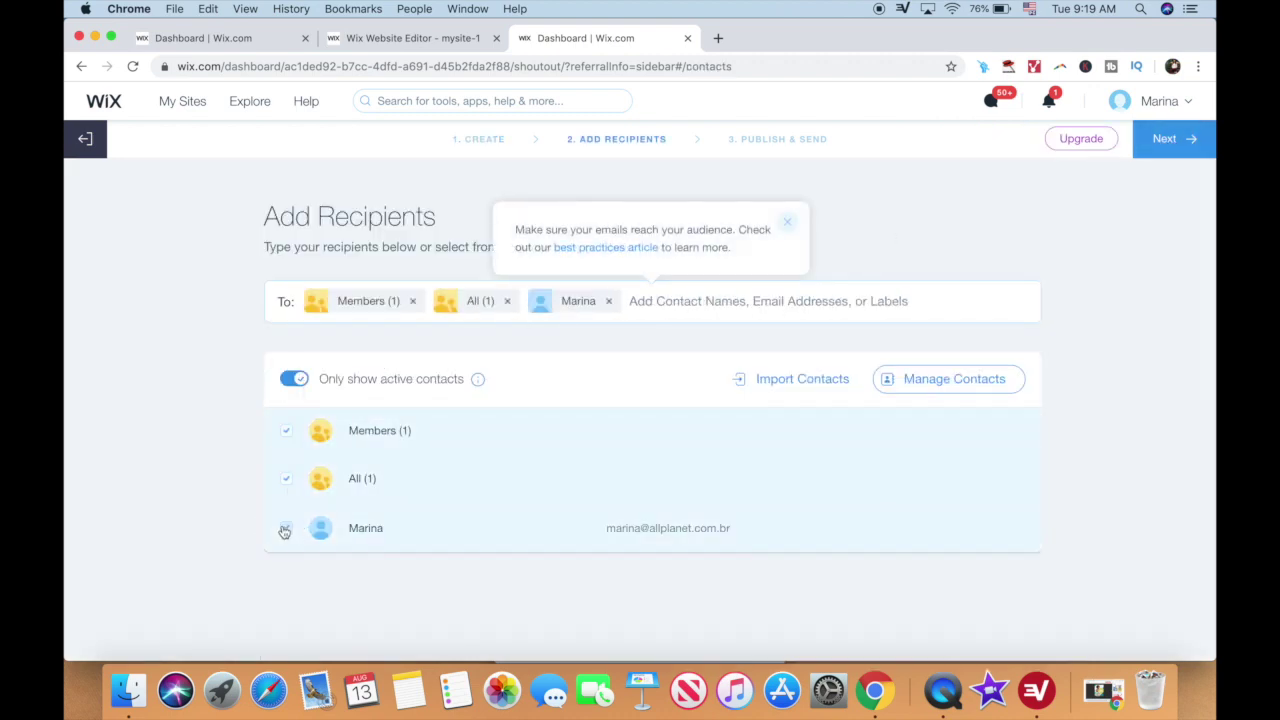
{"action": "left_click", "coordinate": [1192, 140]}
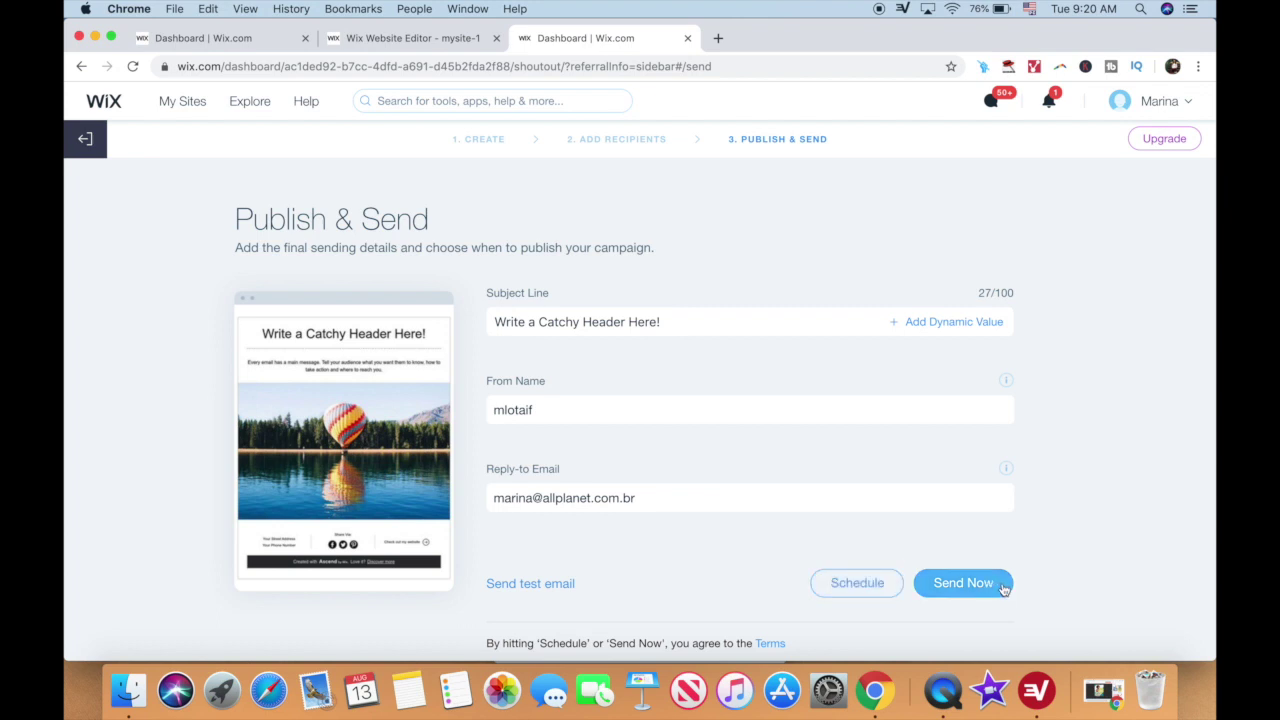
{"action": "left_click", "coordinate": [963, 583]}
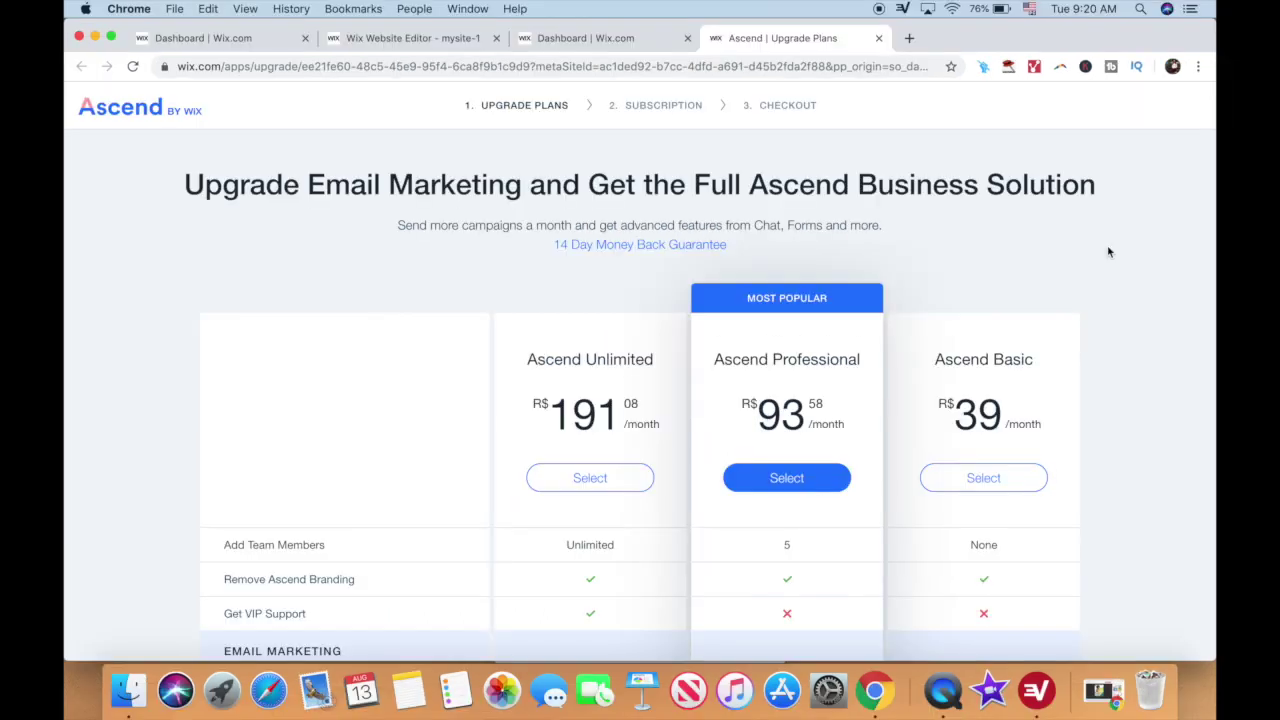
Step: Compare the Ascend Unlimited, Professional and Basic upgrade plans across email marketing, chat, forms, automations and social posts
{"action": "scroll", "coordinate": [1108, 252], "scroll_direction": "down", "scroll_amount": 1}
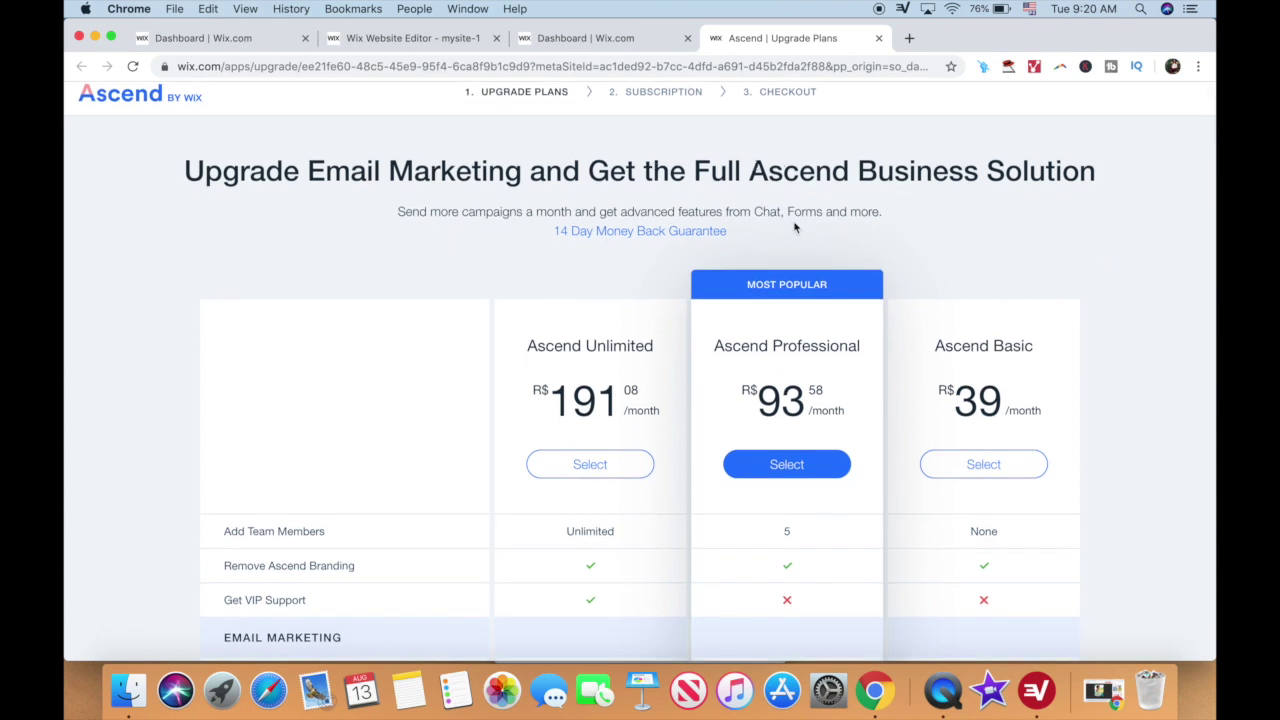
{"action": "scroll", "coordinate": [637, 204], "scroll_direction": "down", "scroll_amount": 3}
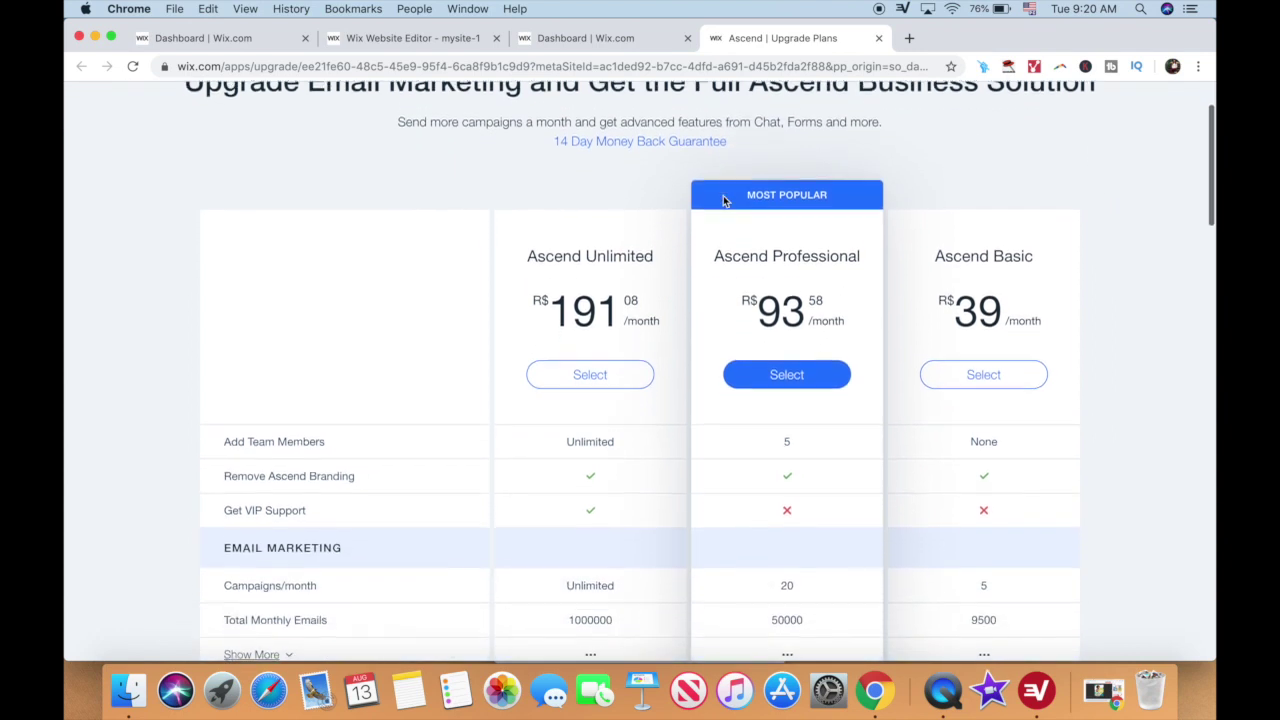
{"action": "scroll", "coordinate": [637, 204], "scroll_direction": "down", "scroll_amount": 5}
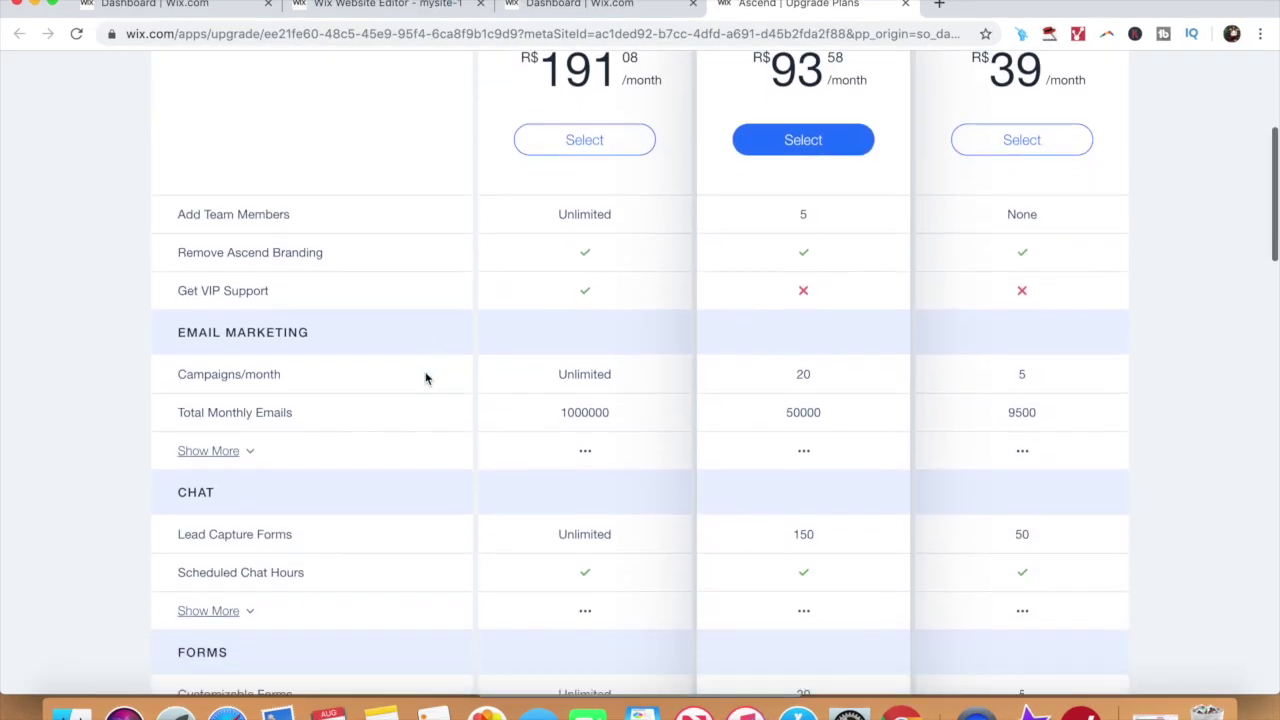
{"action": "scroll", "coordinate": [425, 378], "scroll_direction": "down", "scroll_amount": 4}
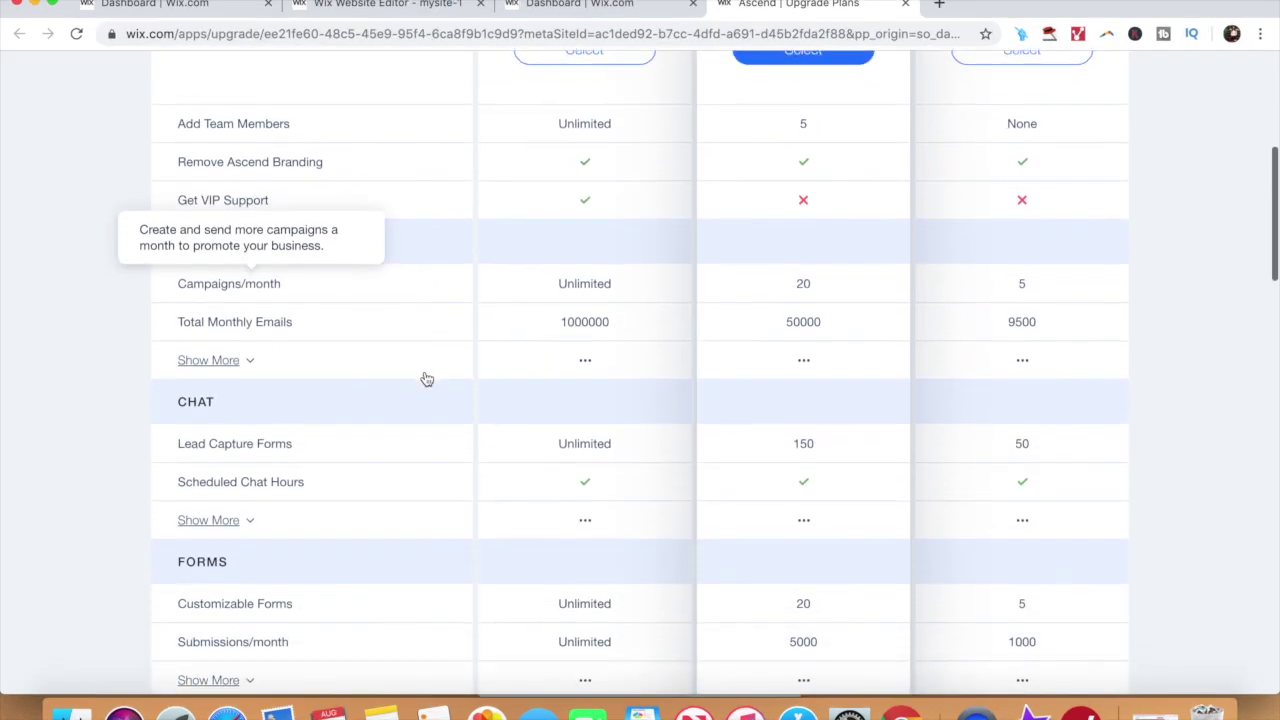
{"action": "scroll", "coordinate": [425, 378], "scroll_direction": "down", "scroll_amount": 5}
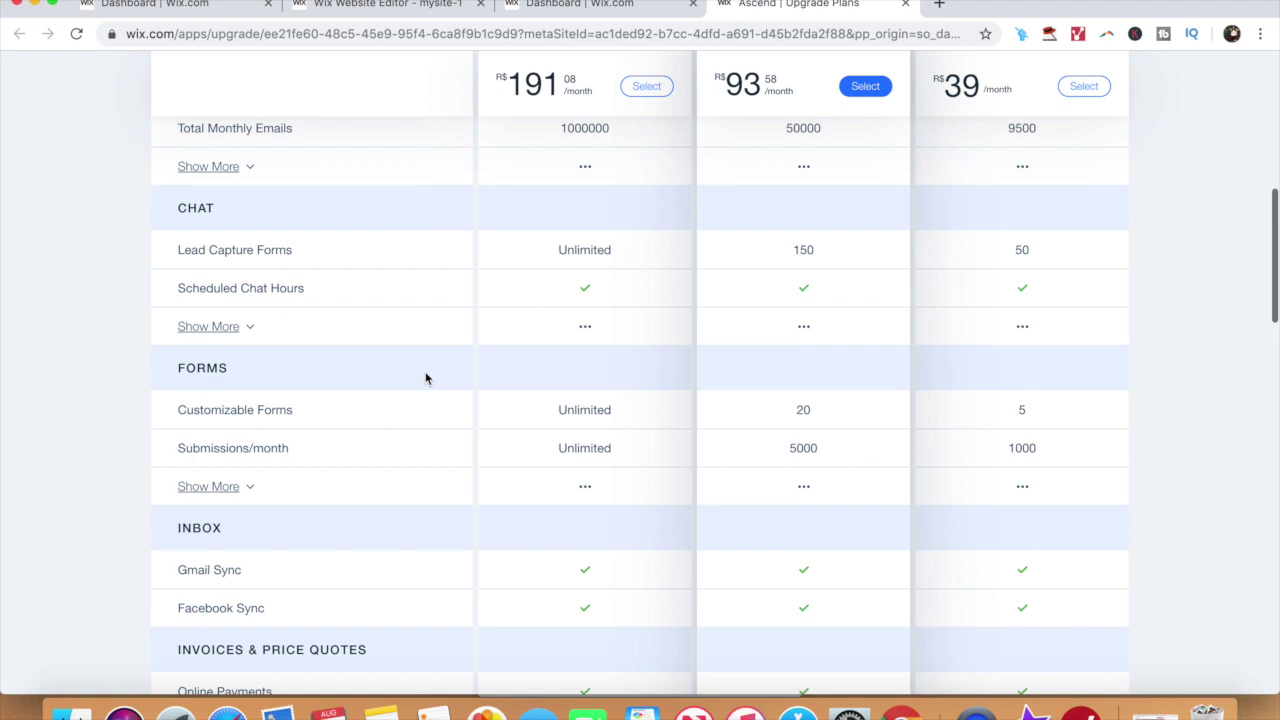
{"action": "scroll", "coordinate": [425, 378], "scroll_direction": "down", "scroll_amount": 5}
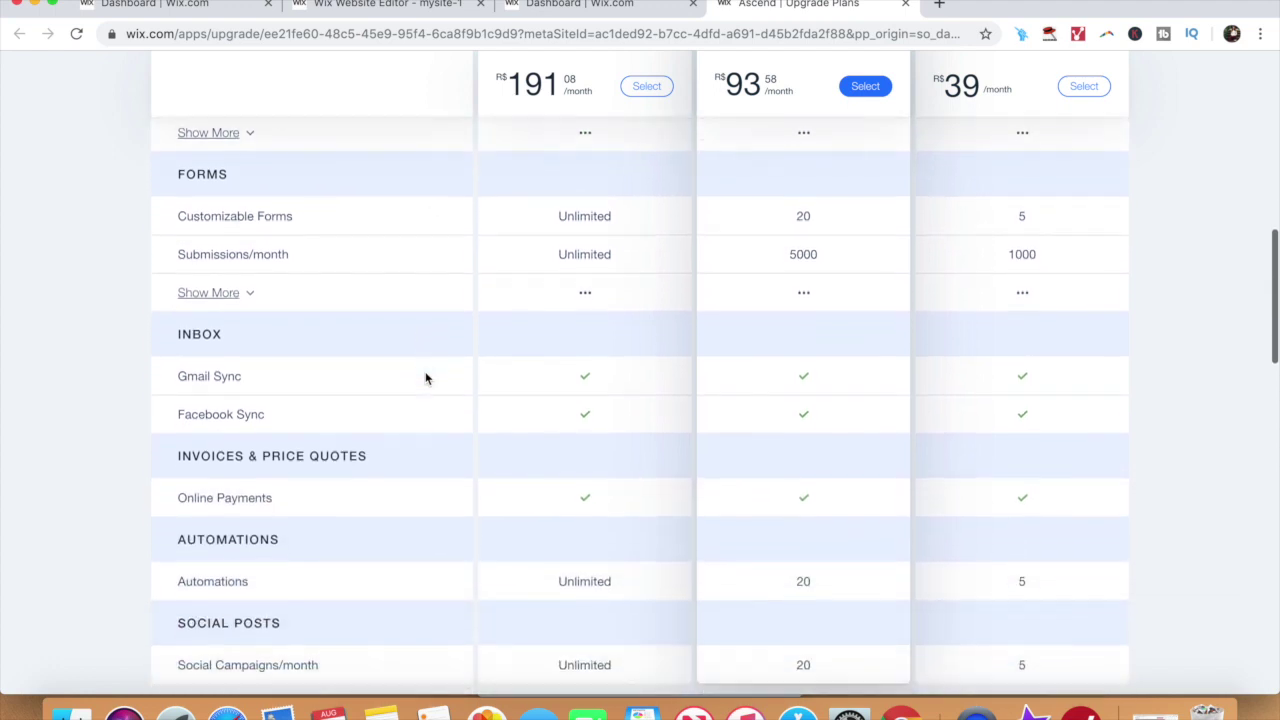
{"action": "scroll", "coordinate": [425, 378], "scroll_direction": "down", "scroll_amount": 2}
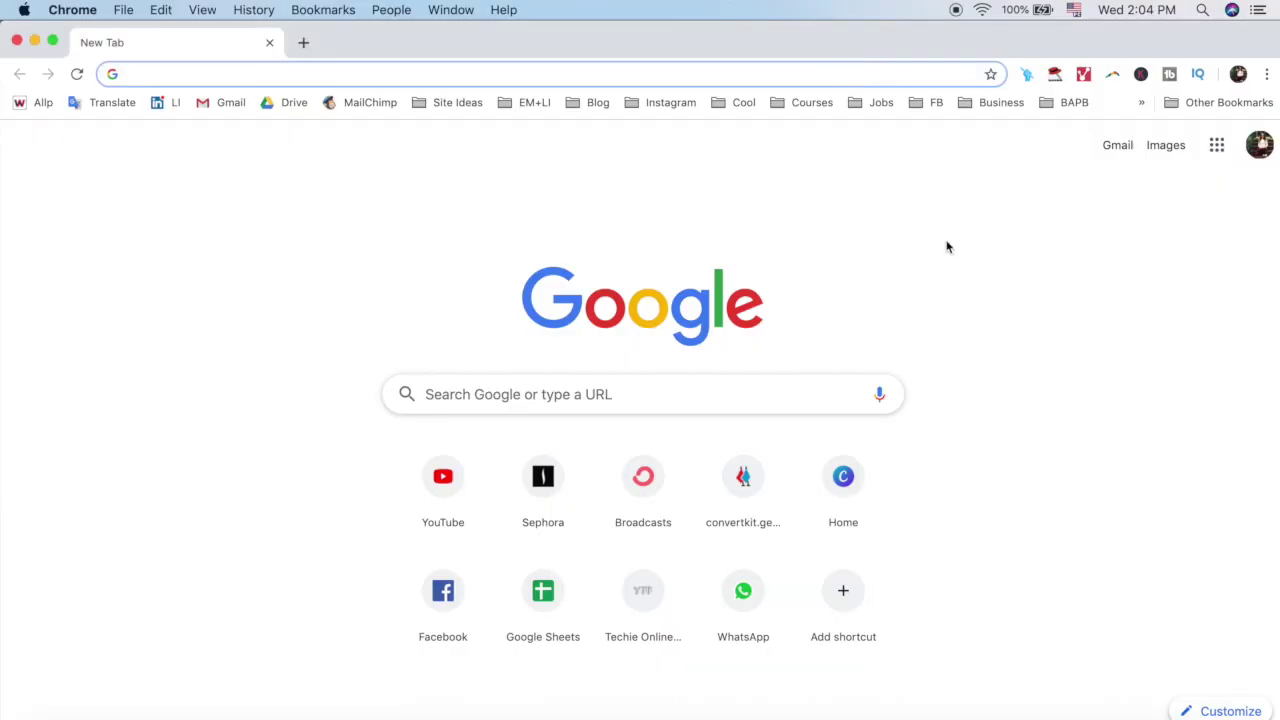
Step: Visit yestotech.com/resources and look through the recommended business tools and free downloads
{"action": "type", "text": "https://www.yestotech."}
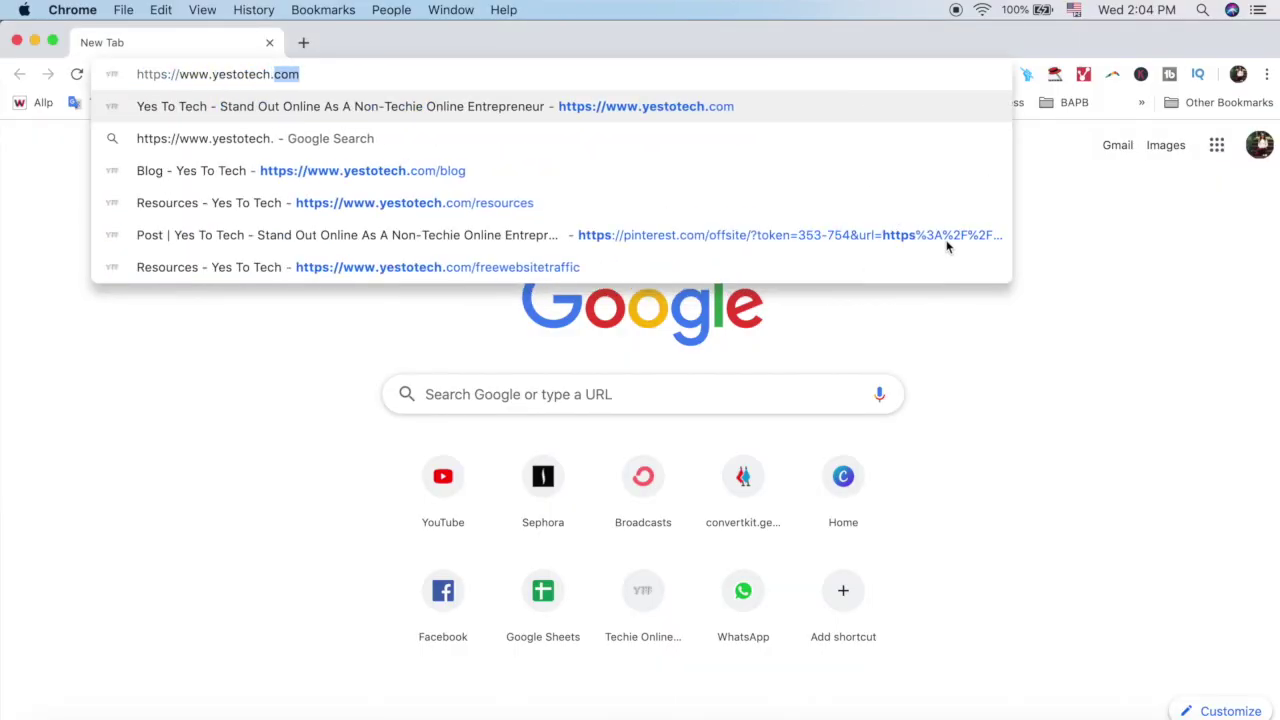
{"action": "type", "text": "com/resour"}
{"action": "key", "text": "Return"}
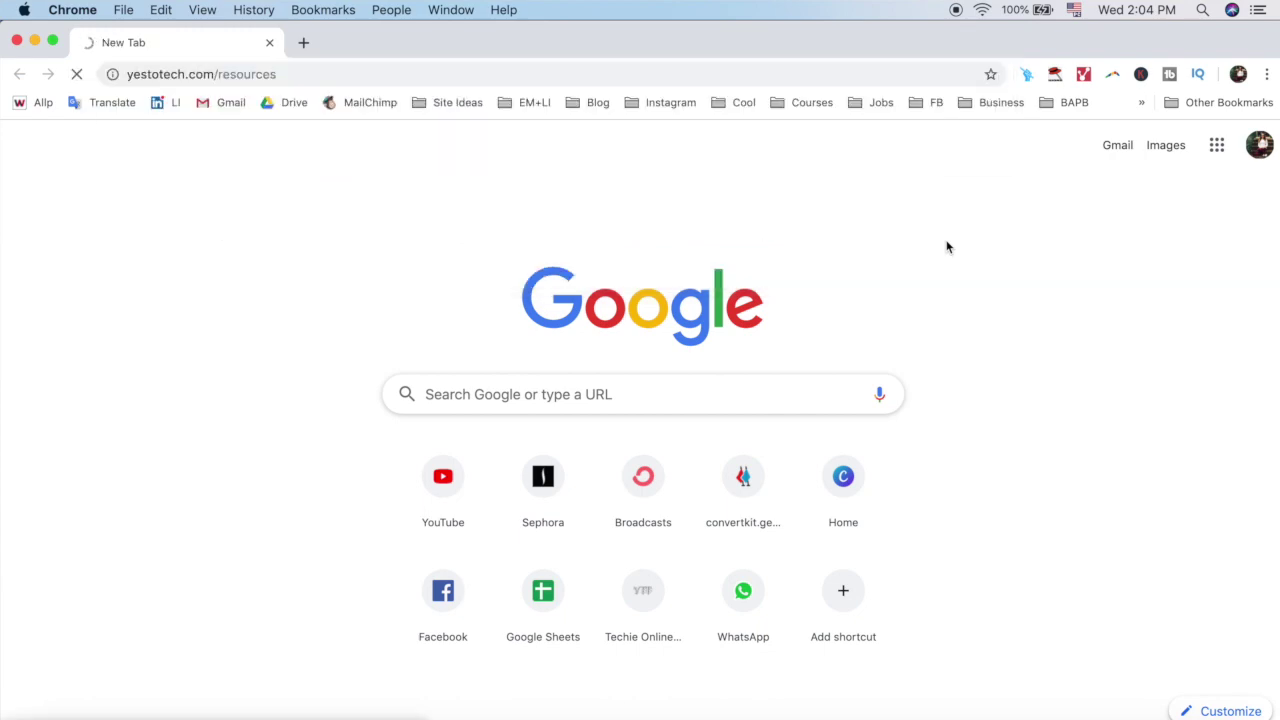
{"action": "scroll", "coordinate": [947, 247], "scroll_direction": "down", "scroll_amount": 2}
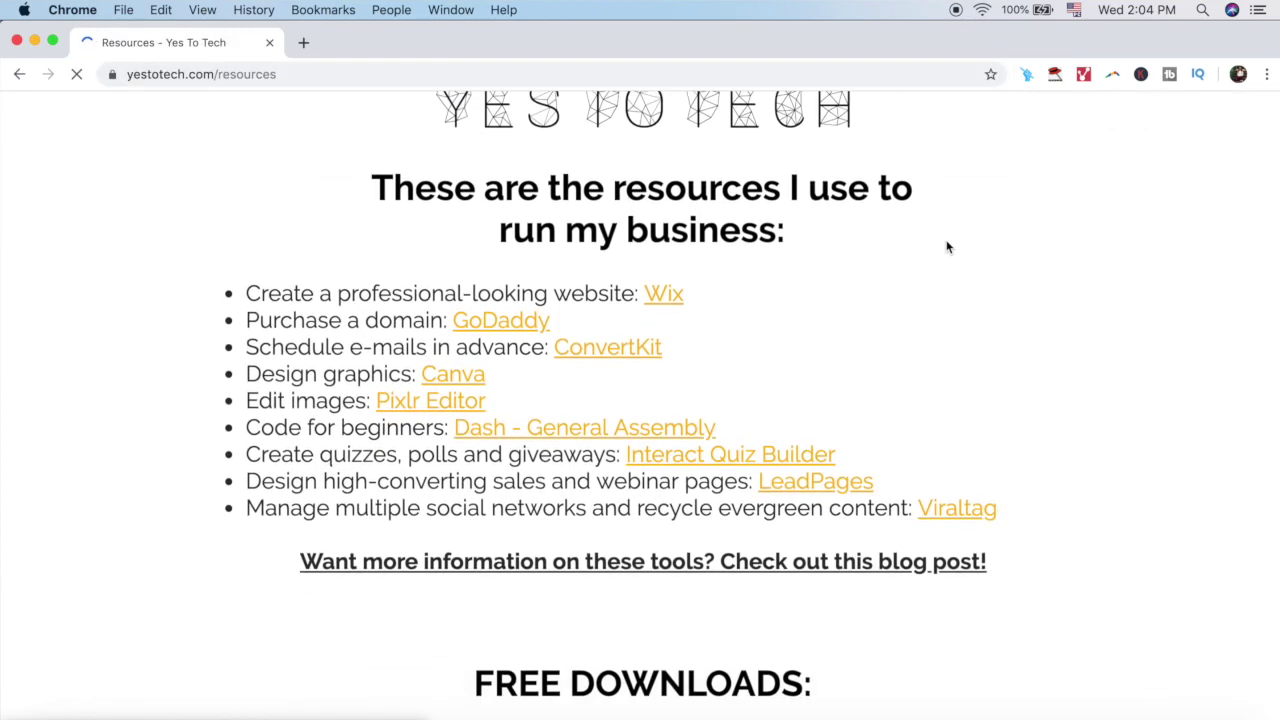
{"action": "scroll", "coordinate": [947, 247], "scroll_direction": "down", "scroll_amount": 10}
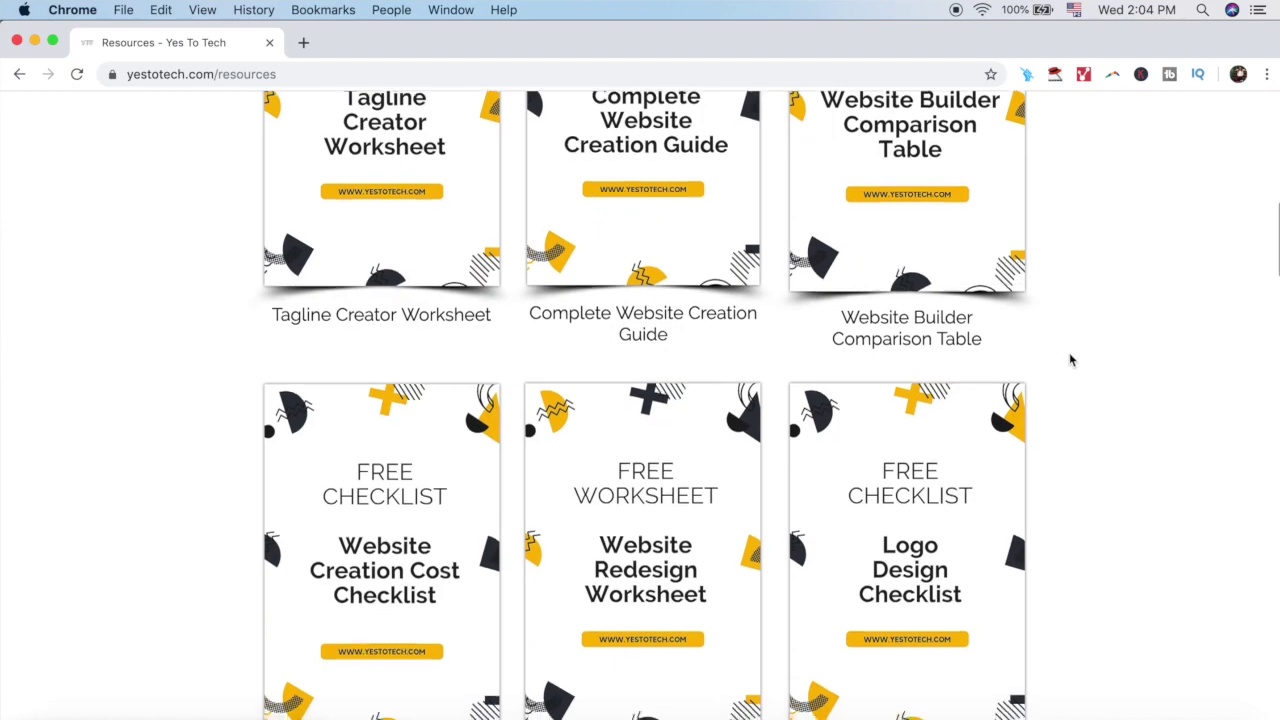
{"action": "scroll", "coordinate": [1069, 360], "scroll_direction": "down", "scroll_amount": 10}
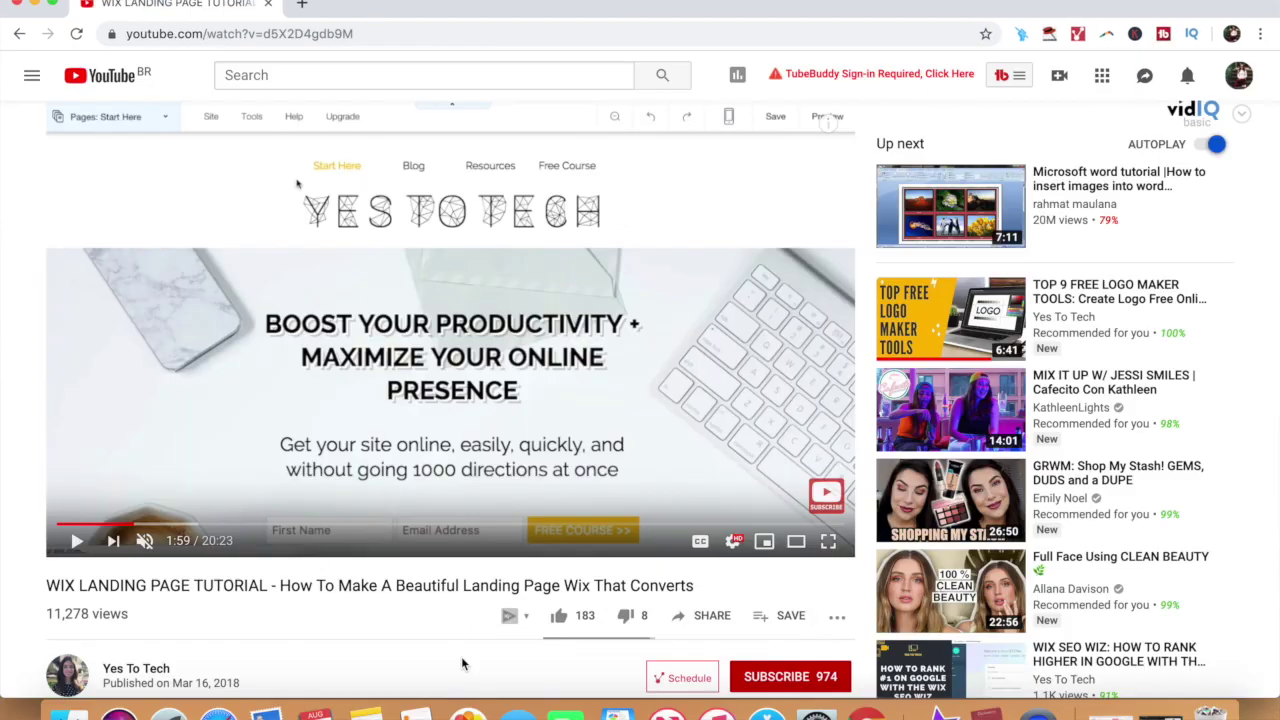
Step: Like the Wix landing page tutorial video on YouTube and subscribe to the Yes To Tech channel with all notifications
{"action": "left_click", "coordinate": [558, 615]}
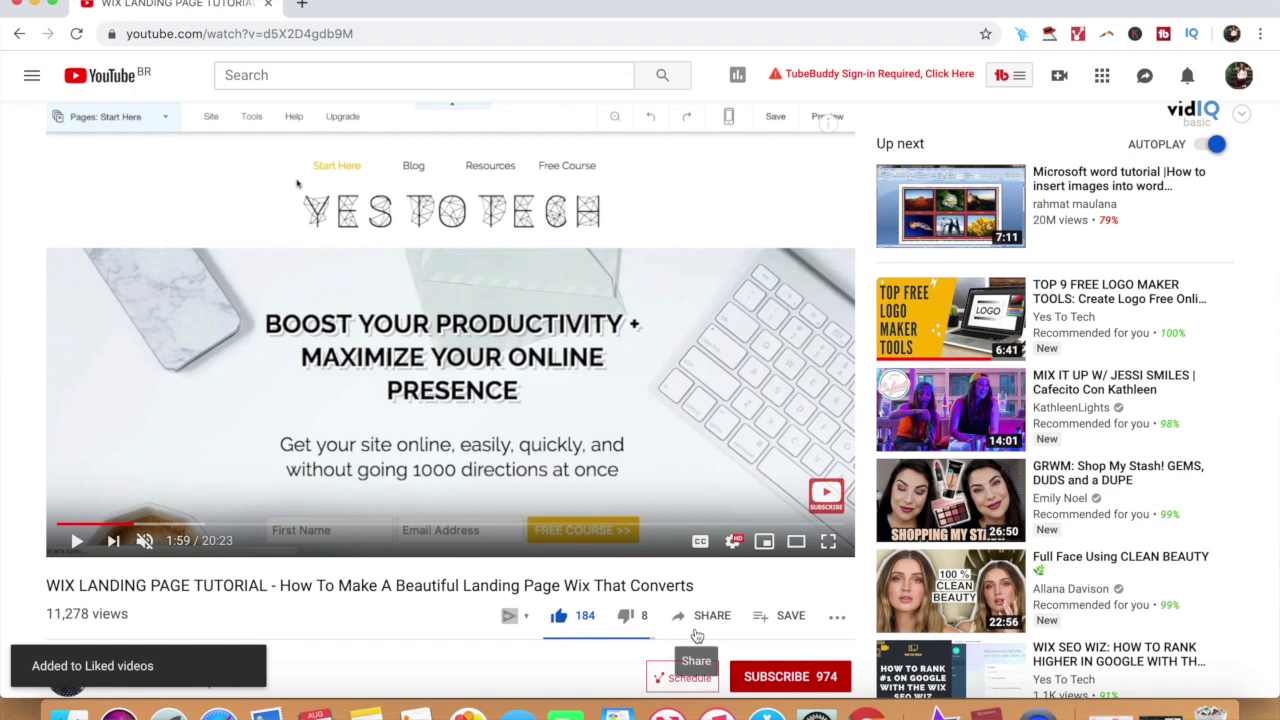
{"action": "left_click", "coordinate": [772, 677]}
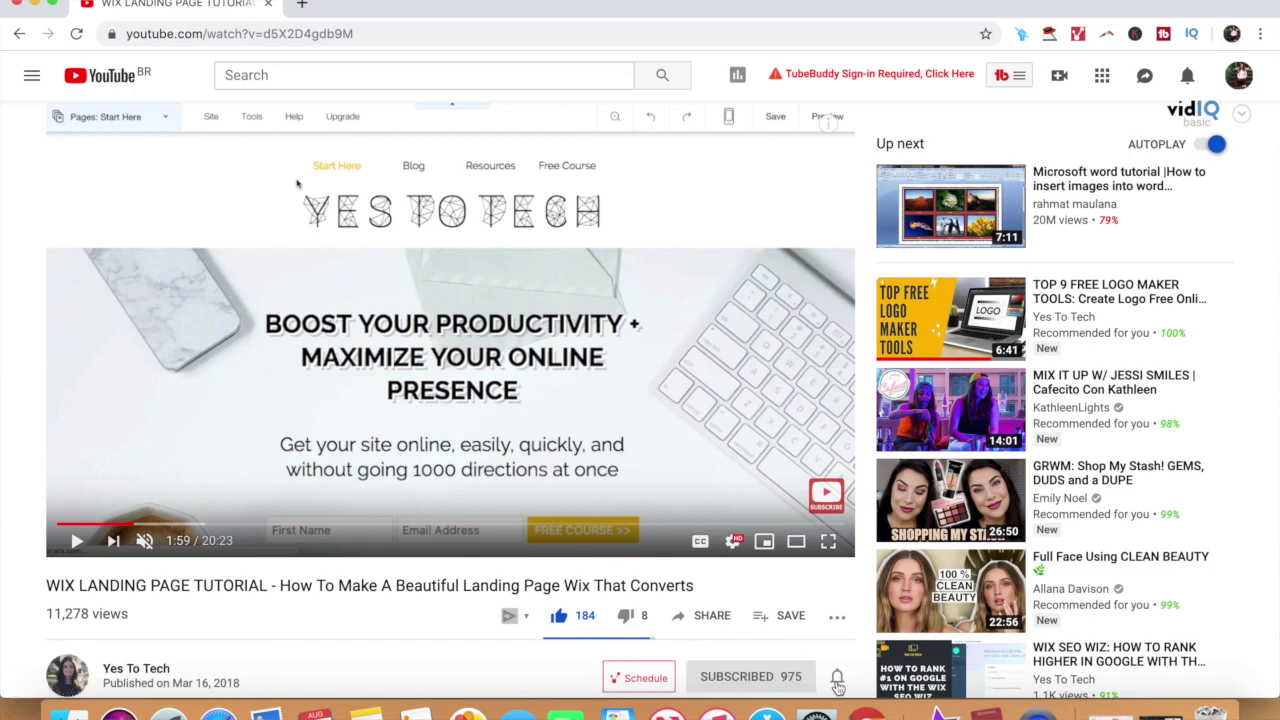
{"action": "left_click", "coordinate": [837, 679]}
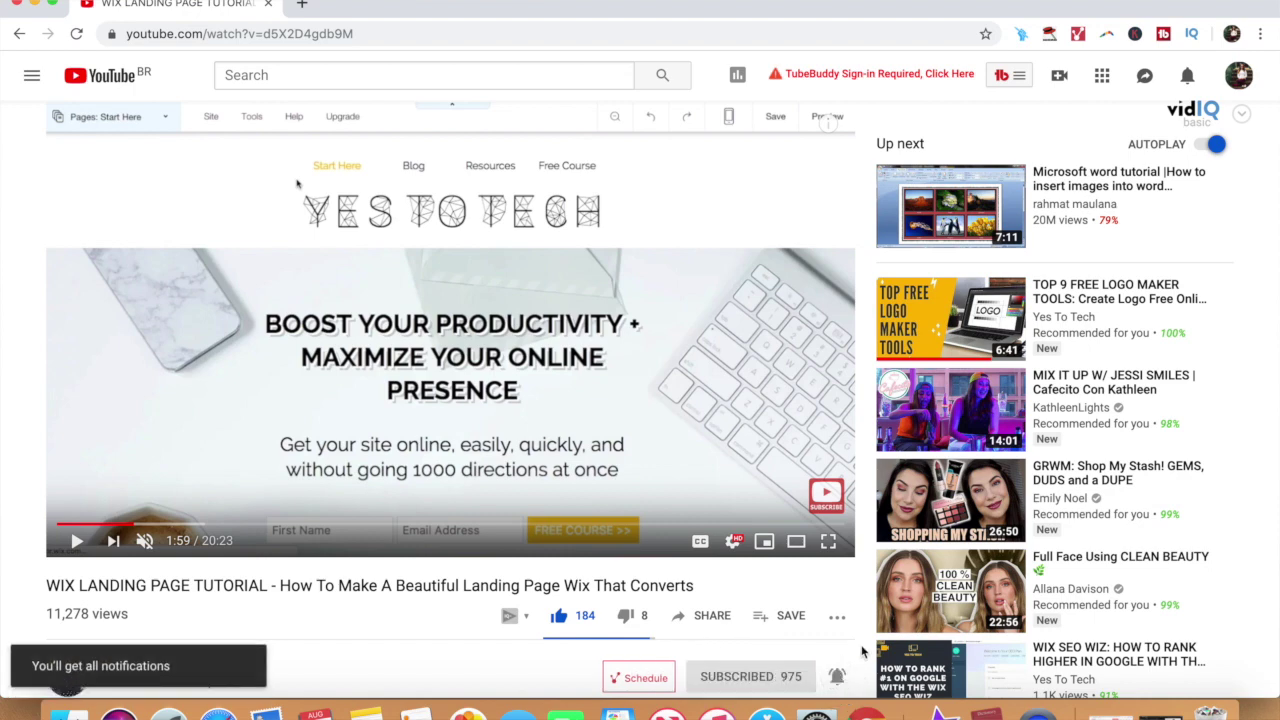